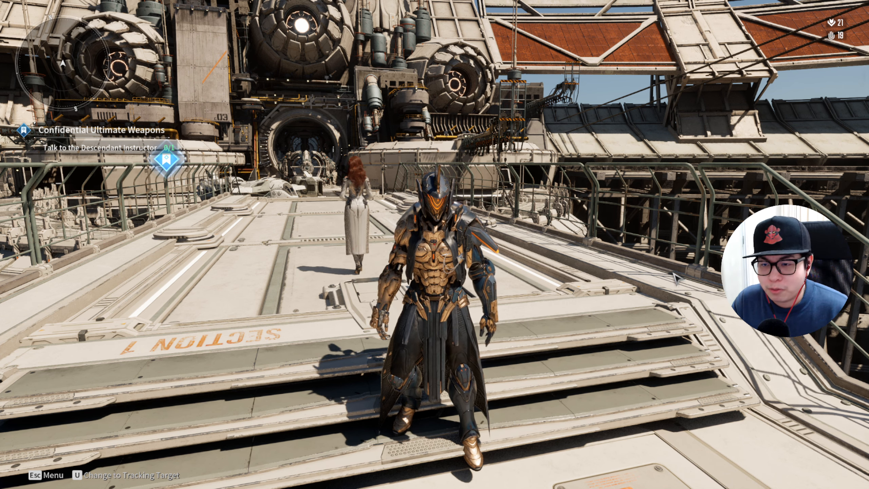
# Leave the game world for the map screen (M).
pyautogui.press('m')
# Show Access Info, then Freyna's entry in the Descendant research list.
pyautogui.click(348, 16)
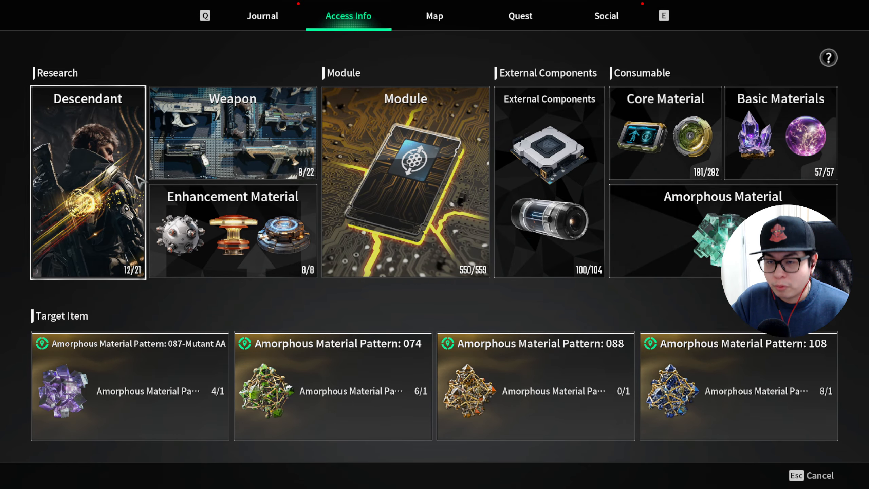
pyautogui.click(89, 182)
pyautogui.click(606, 197)
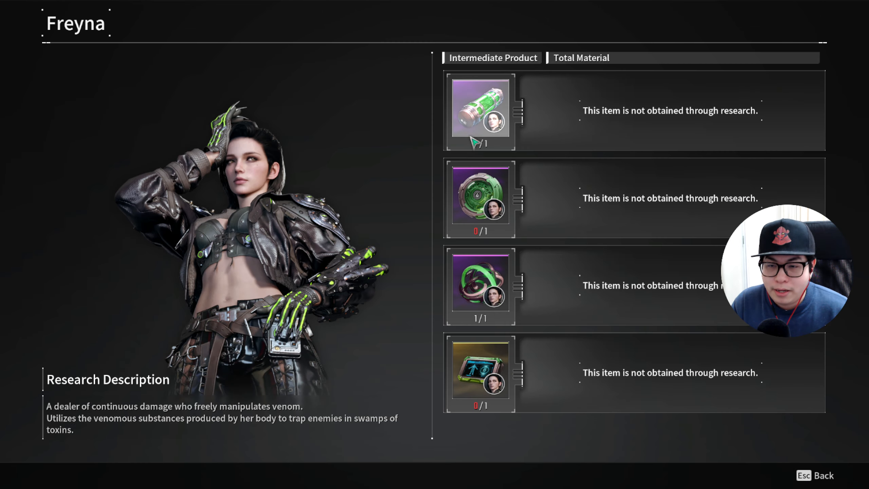
# Jump to the Freyna Spiral Catalyst's drop mission, Ruins Underground Entrance on the Vespers map.
pyautogui.click(481, 374)
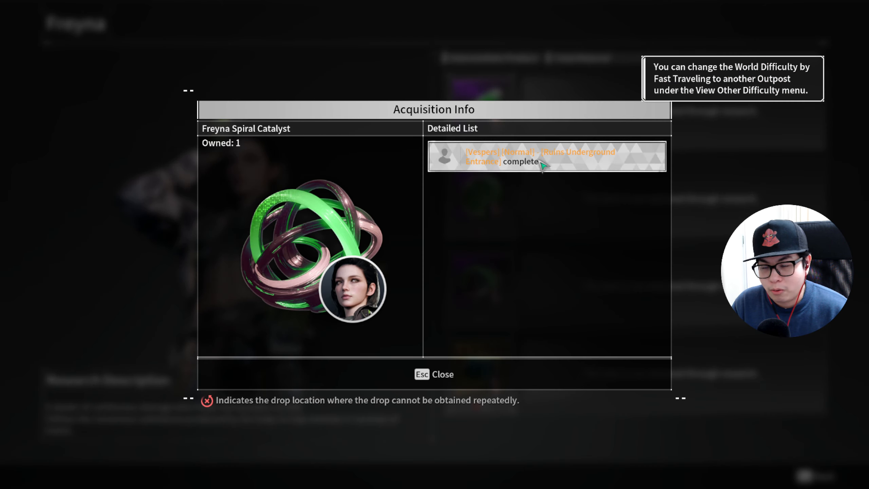
pyautogui.click(530, 156)
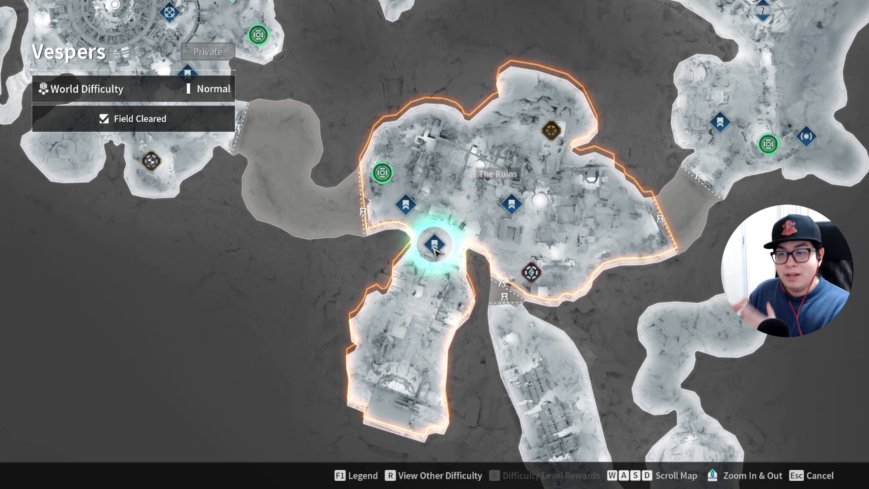
pyautogui.click(434, 248)
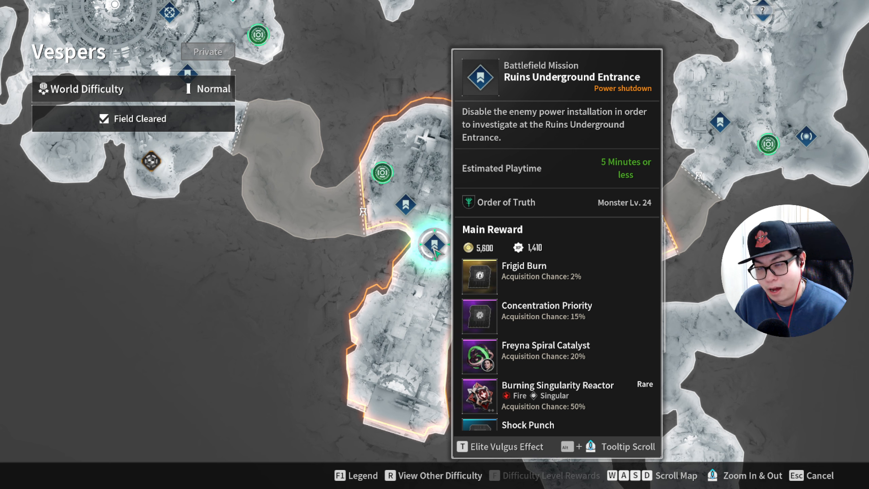
pyautogui.click(435, 246)
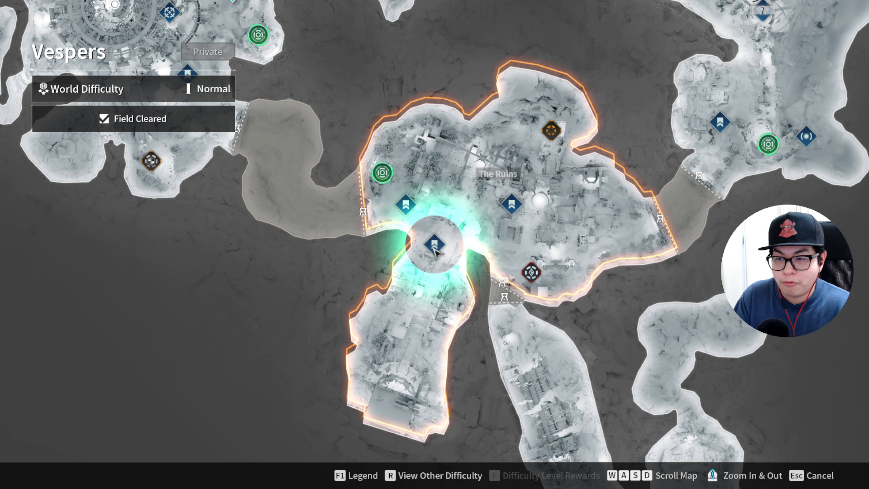
pyautogui.click(434, 246)
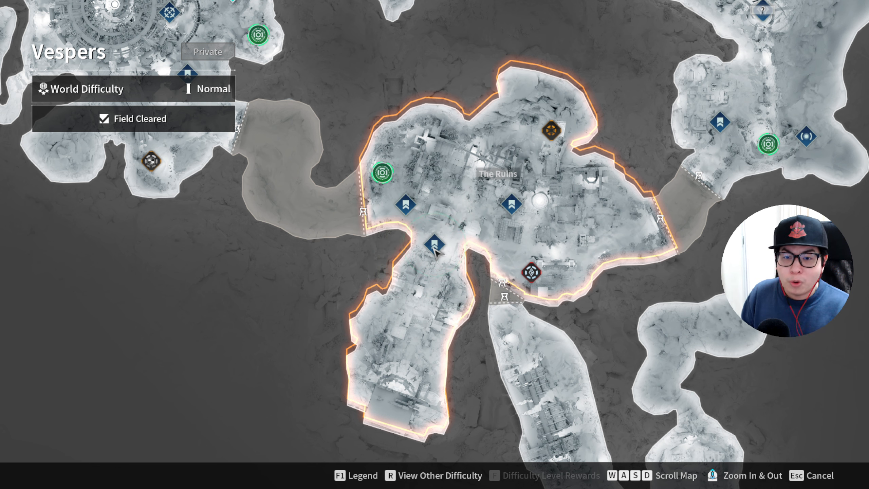
pyautogui.click(435, 246)
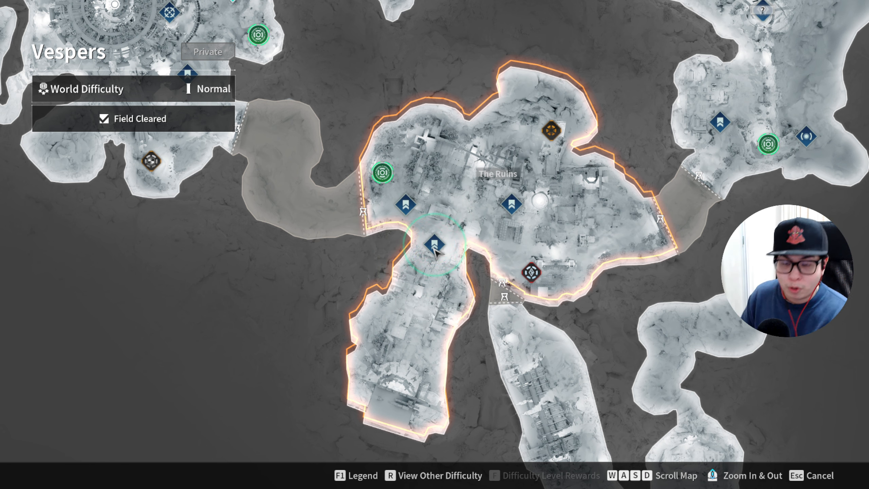
pyautogui.click(434, 246)
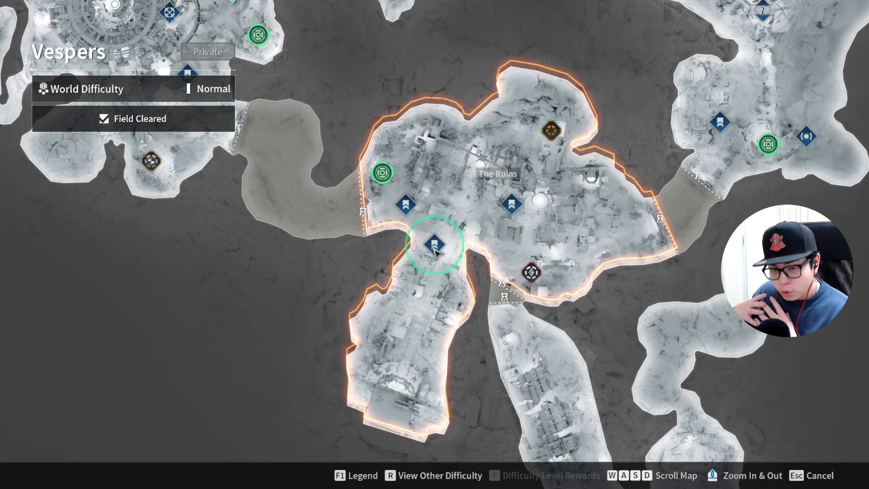
pyautogui.click(435, 246)
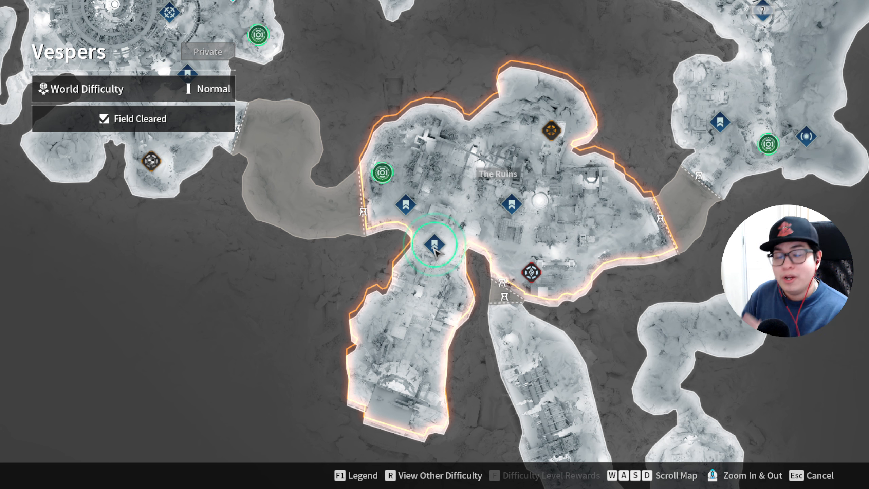
pyautogui.click(435, 246)
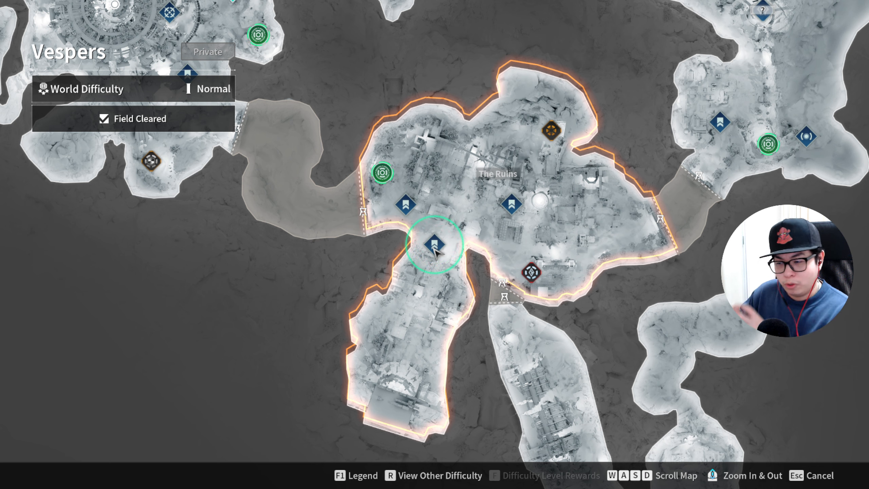
pyautogui.click(435, 246)
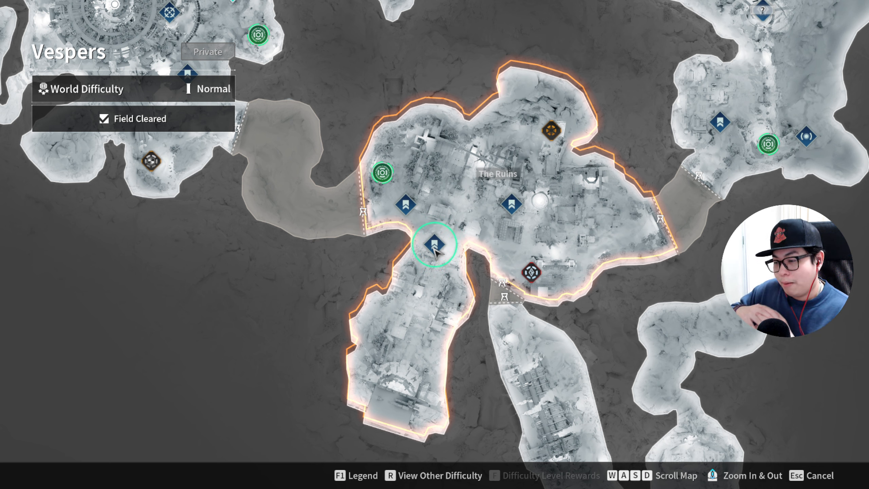
pyautogui.click(435, 246)
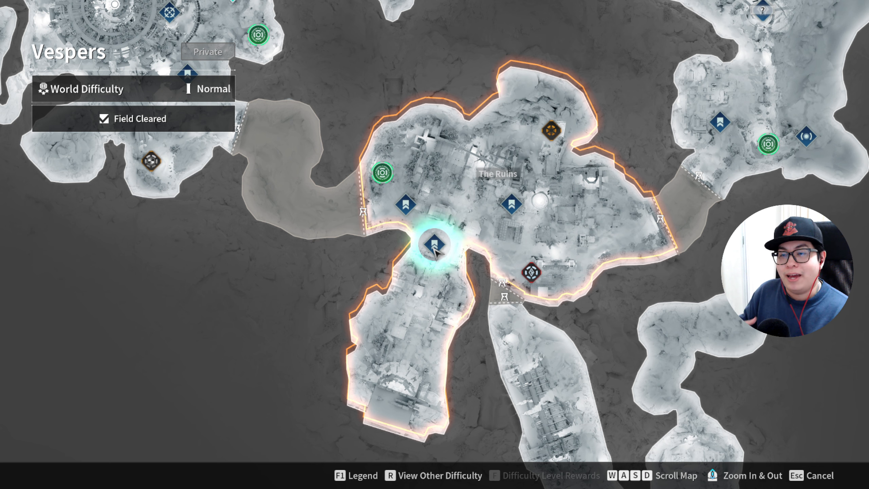
pyautogui.click(434, 246)
pyautogui.click(435, 246)
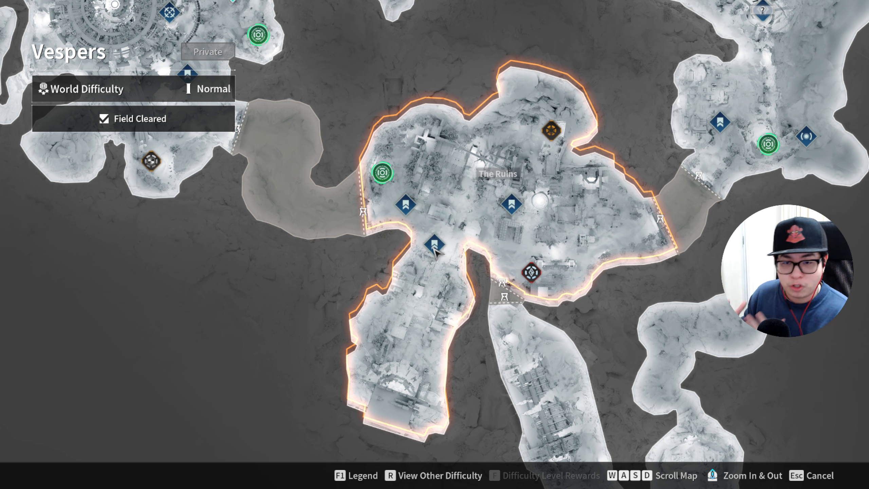
pyautogui.click(434, 246)
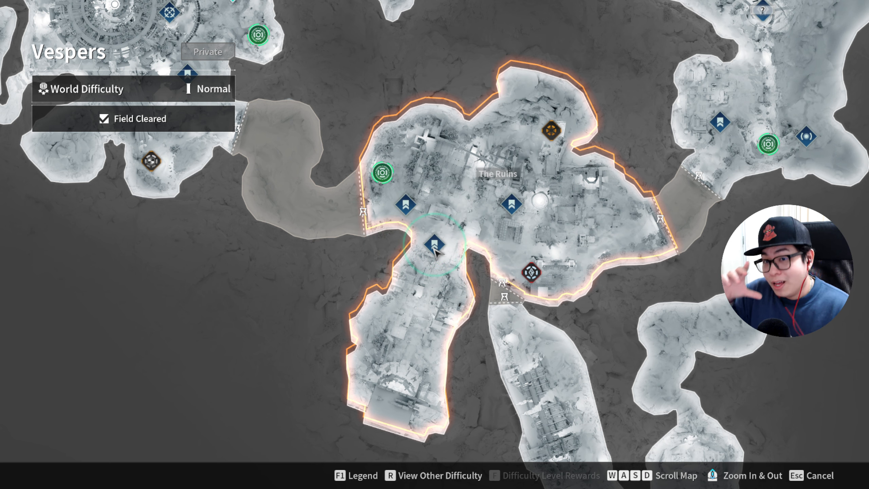
pyautogui.click(434, 246)
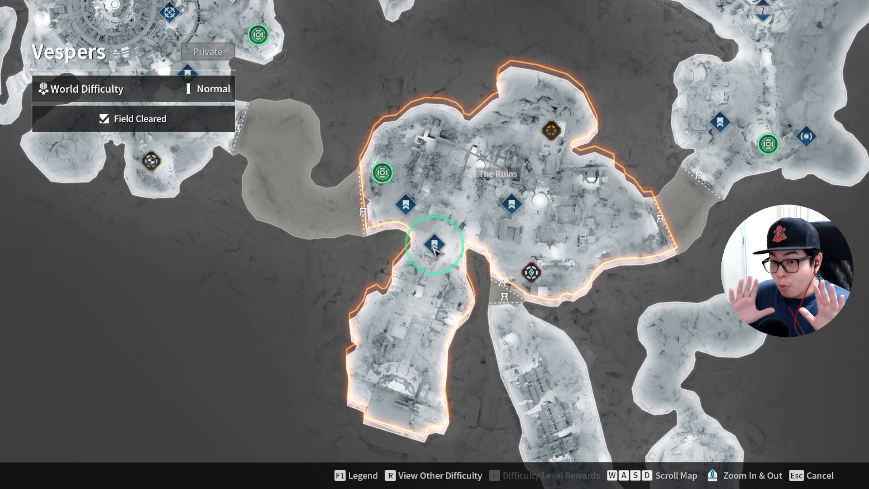
pyautogui.click(435, 245)
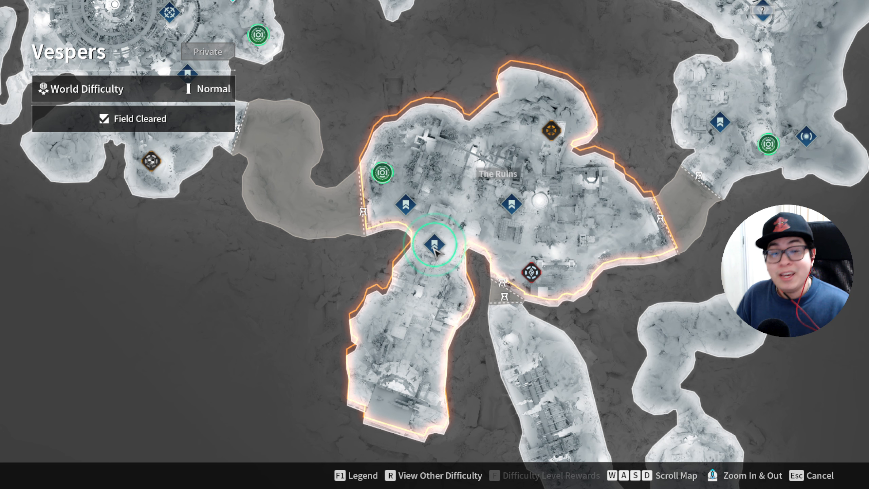
pyautogui.click(435, 246)
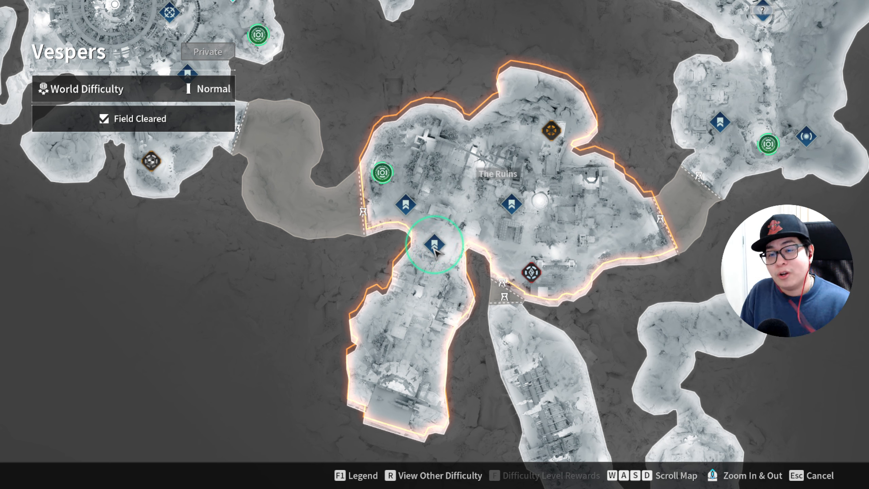
pyautogui.click(435, 246)
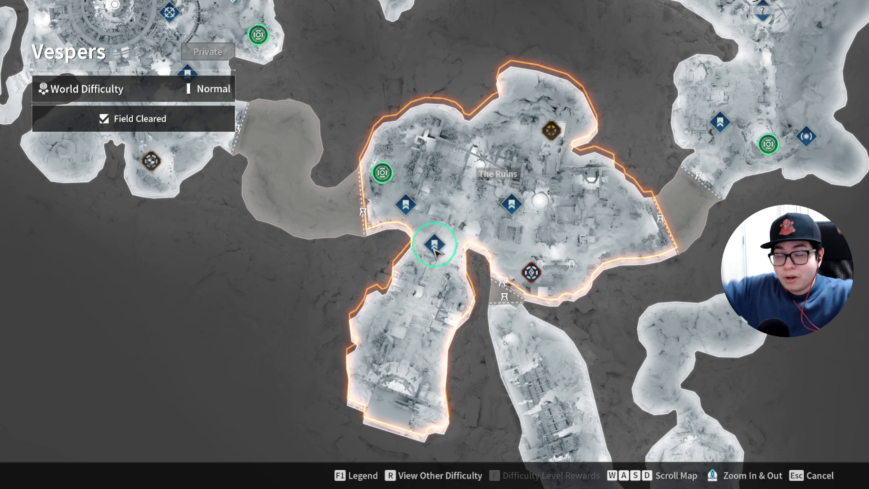
pyautogui.click(434, 246)
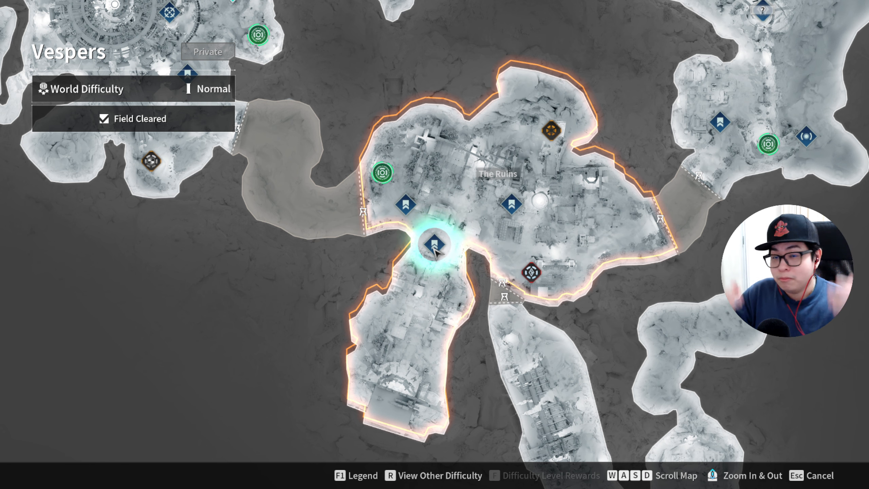
pyautogui.click(435, 245)
pyautogui.click(434, 246)
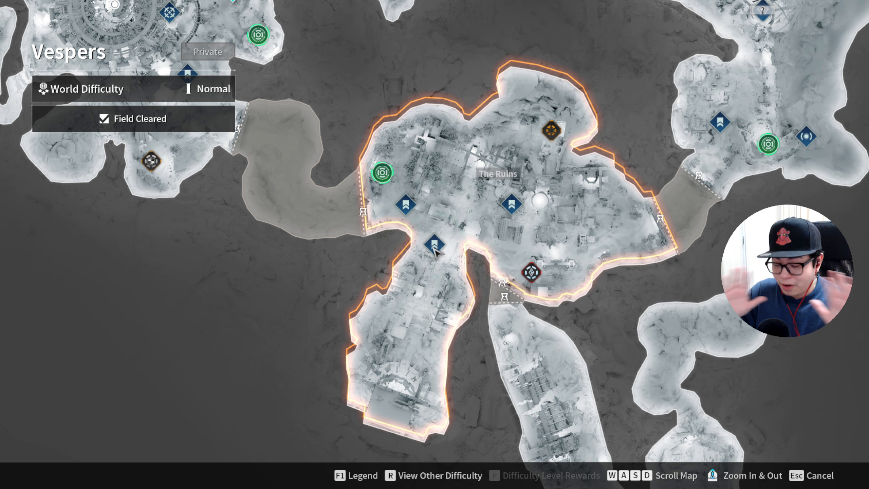
pyautogui.click(434, 247)
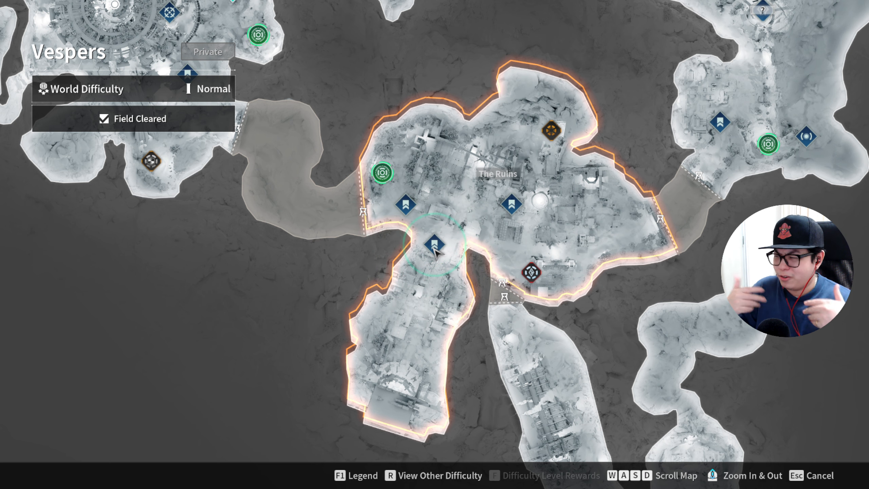
pyautogui.click(434, 246)
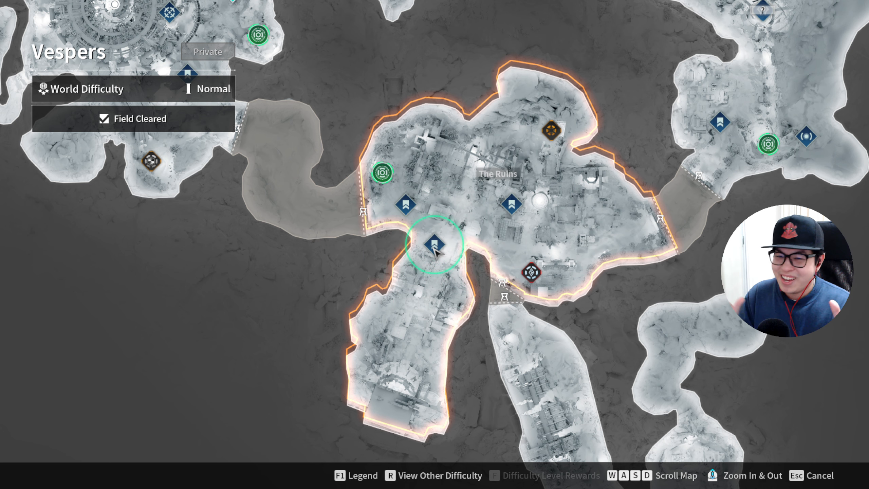
pyautogui.click(434, 246)
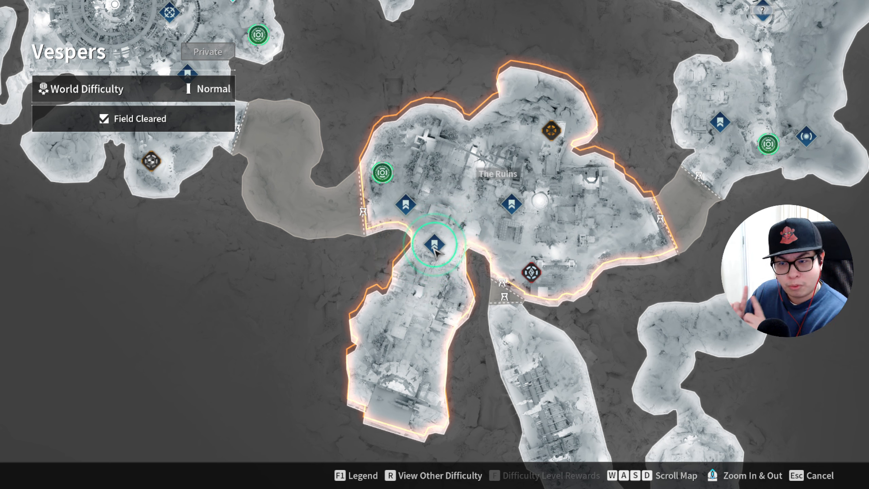
pyautogui.click(436, 250)
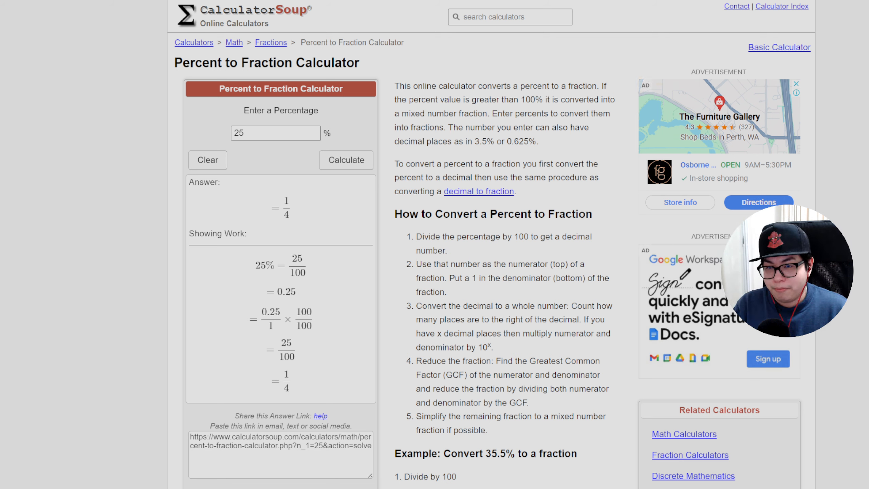
# Convert 20 percent and then 25 percent to fractions in the calculator.
pyautogui.moveTo(259, 132); pyautogui.dragTo(157, 129)
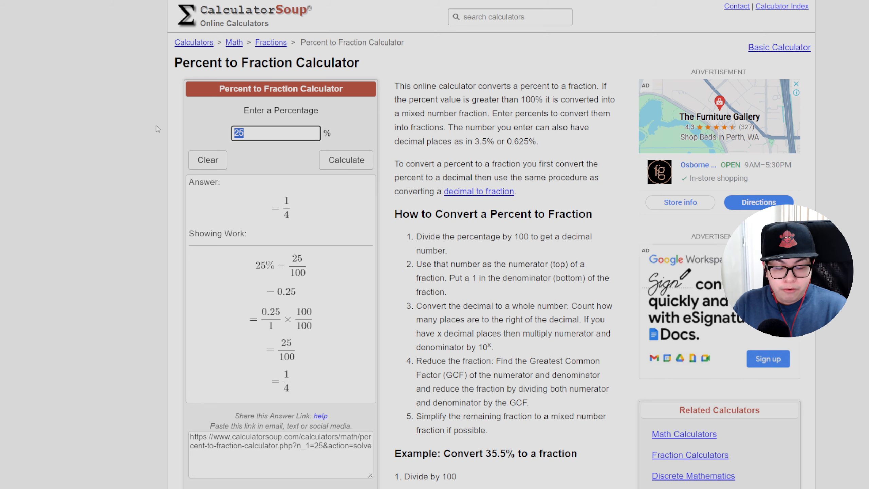
pyautogui.write('5')
pyautogui.click(347, 160)
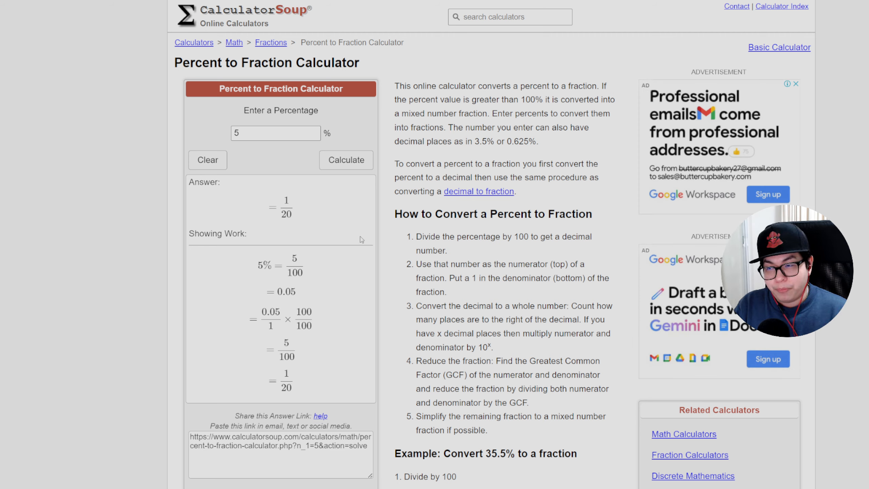
pyautogui.doubleClick(242, 135)
pyautogui.write('20')
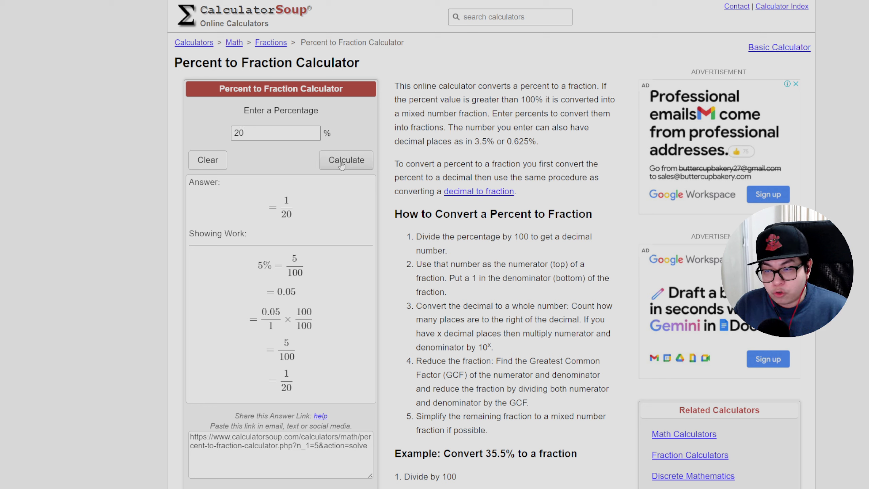
pyautogui.click(346, 160)
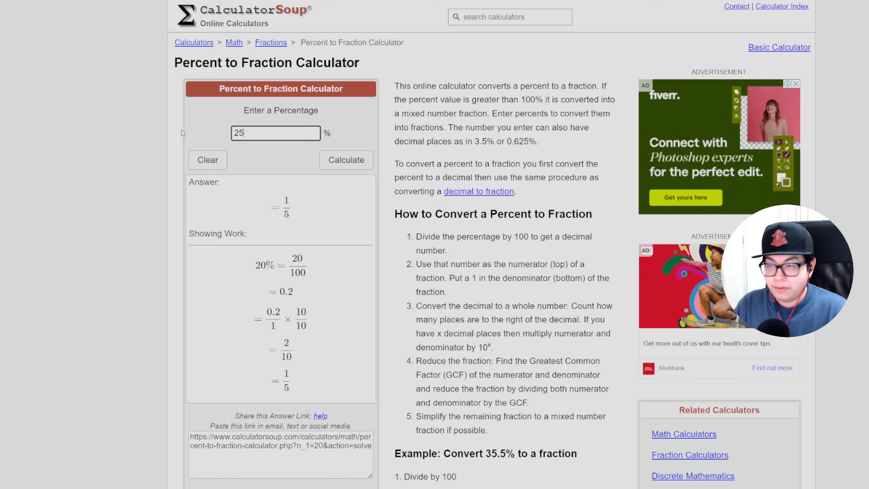
pyautogui.click(346, 160)
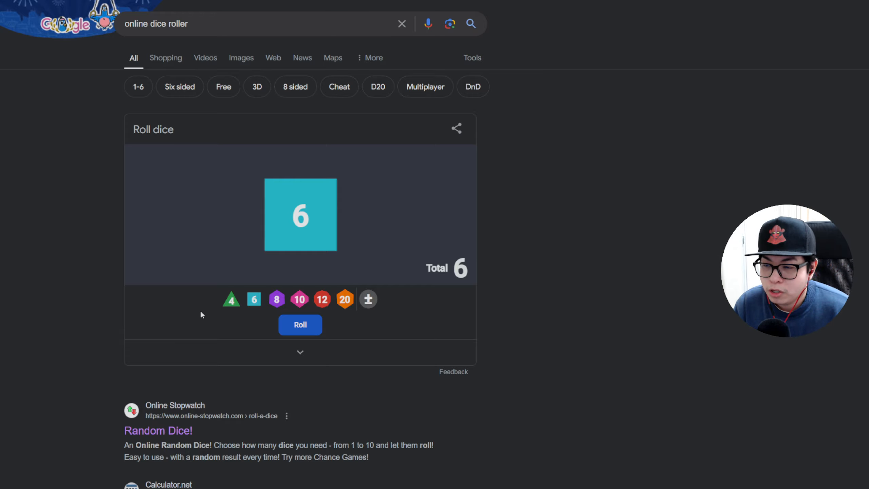
# Add three four-sided dice to the roll for a total of 12.
pyautogui.click(231, 300)
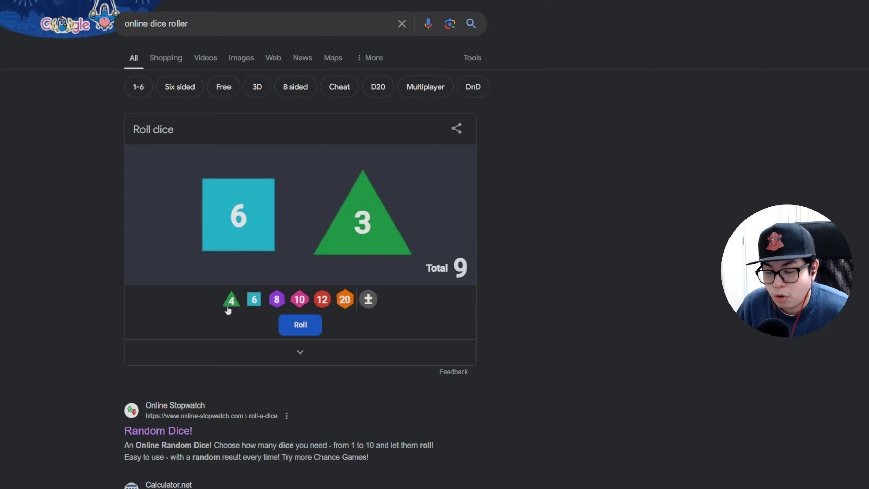
pyautogui.click(230, 302)
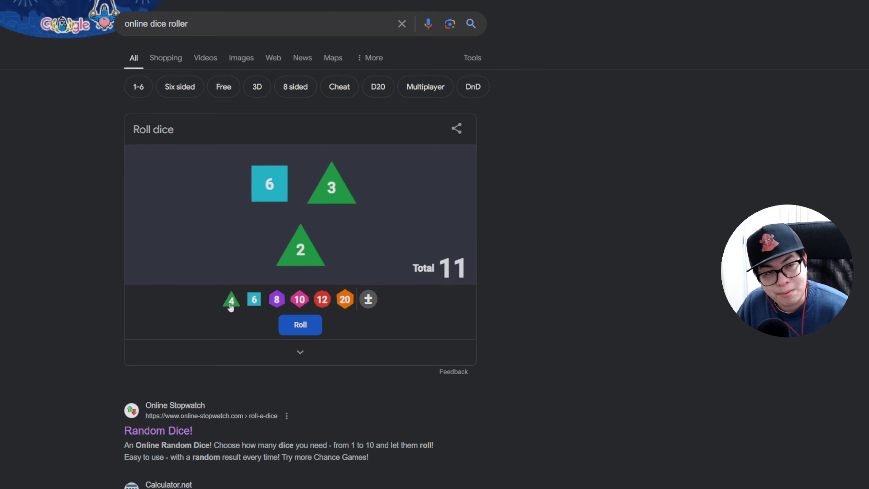
pyautogui.click(231, 300)
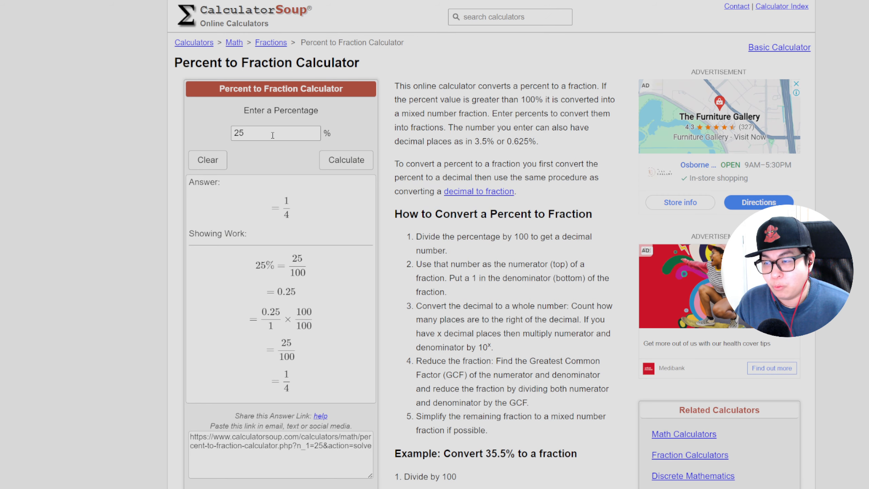
# Convert 10 percent to the fraction 1/10 in the calculator.
pyautogui.moveTo(285, 132); pyautogui.dragTo(199, 131)
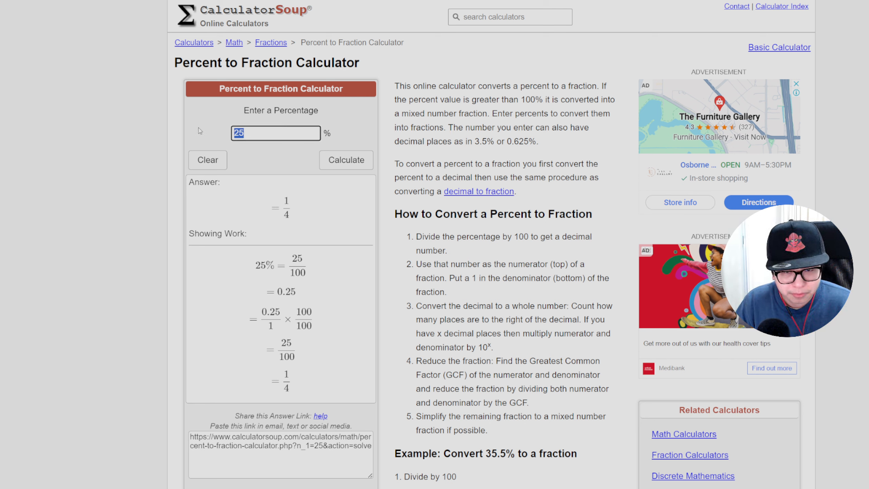
pyautogui.write('10')
pyautogui.click(343, 160)
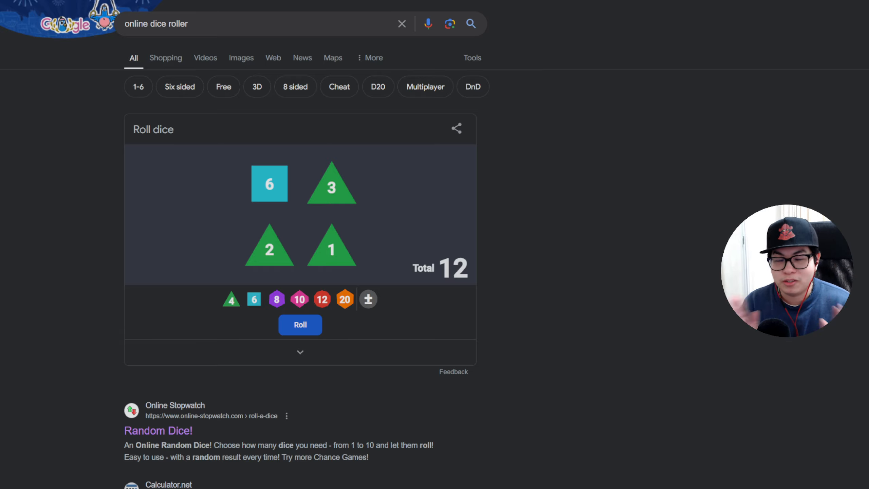
# Add many ten-sided dice to the roll, bringing the total to 86.
pyautogui.click(300, 299)
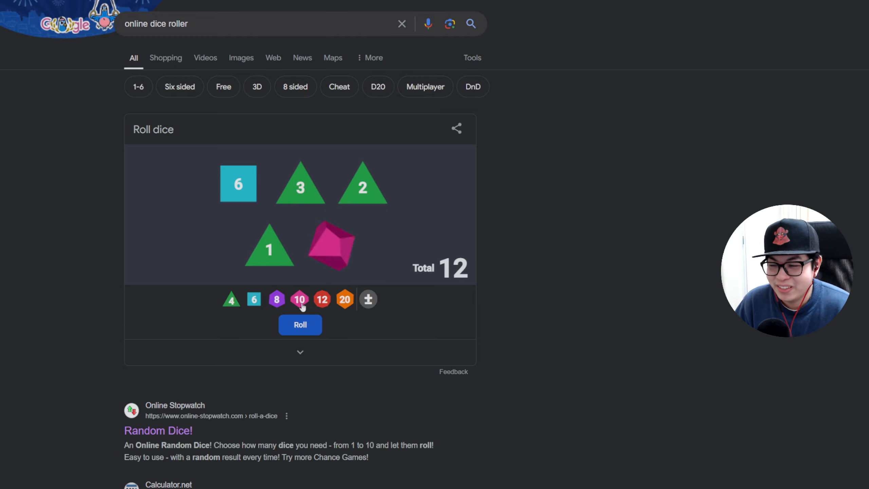
pyautogui.click(300, 299)
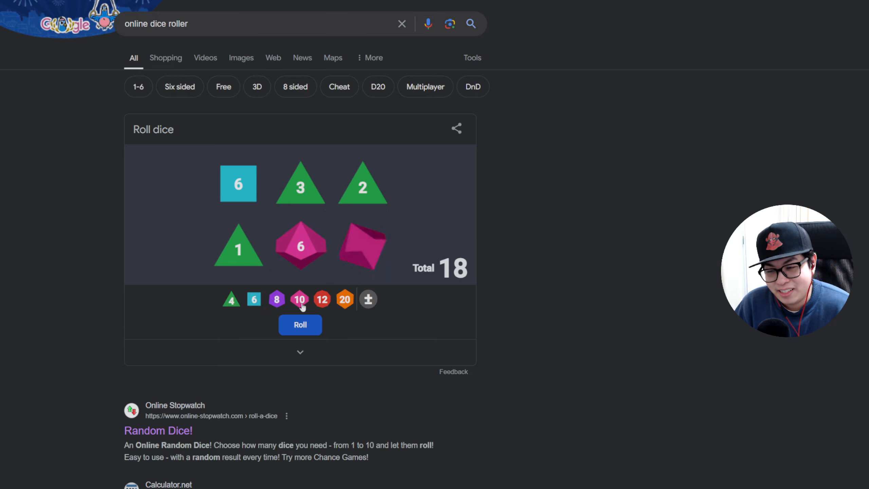
pyautogui.click(302, 305)
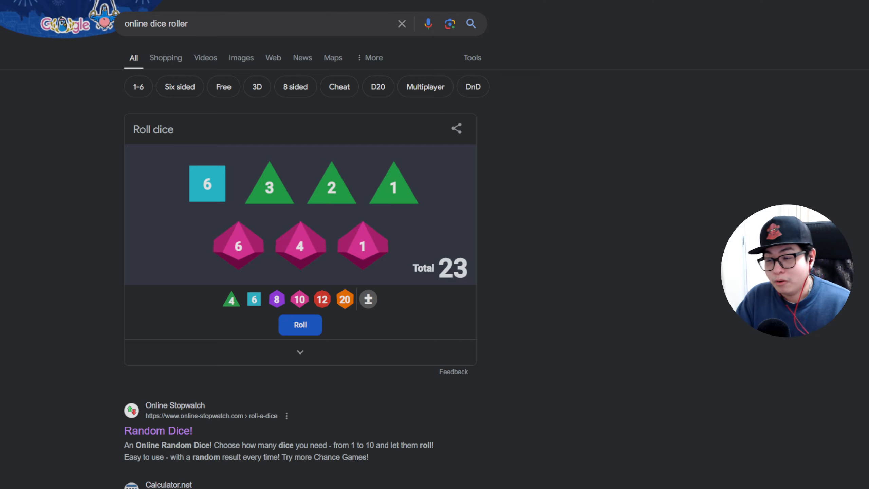
pyautogui.click(300, 300)
pyautogui.click(300, 299)
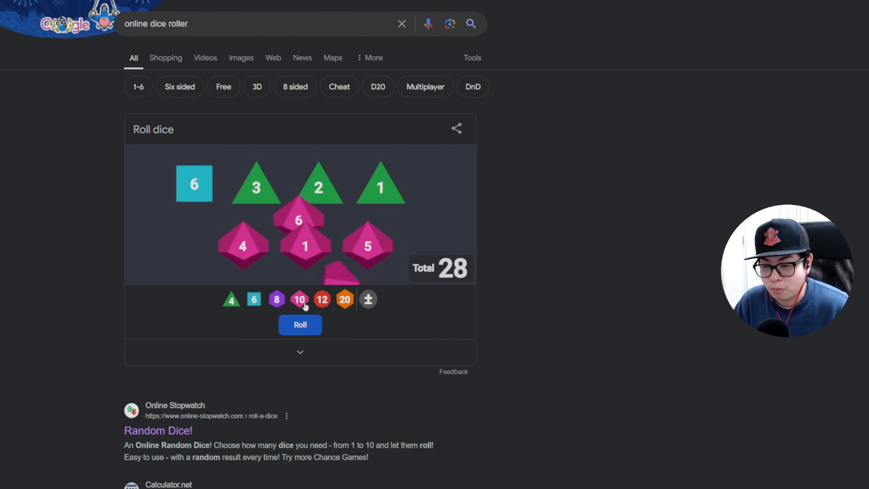
pyautogui.click(299, 300)
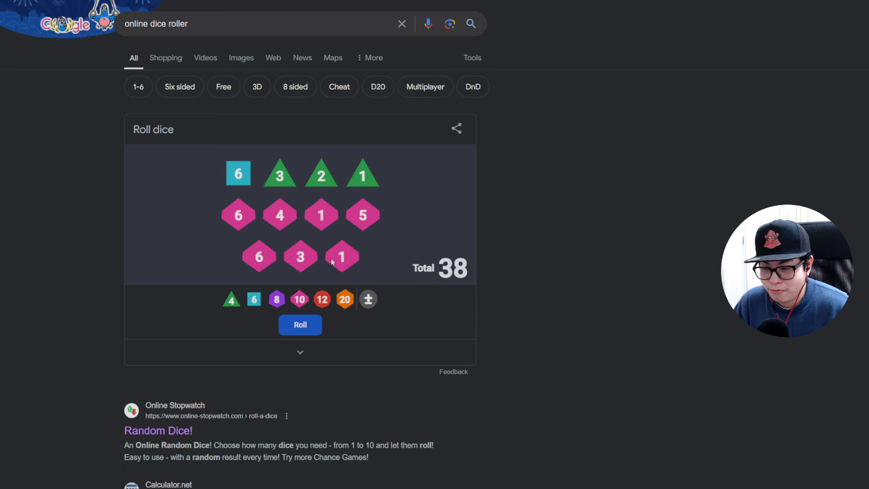
pyautogui.click(299, 300)
pyautogui.click(300, 300)
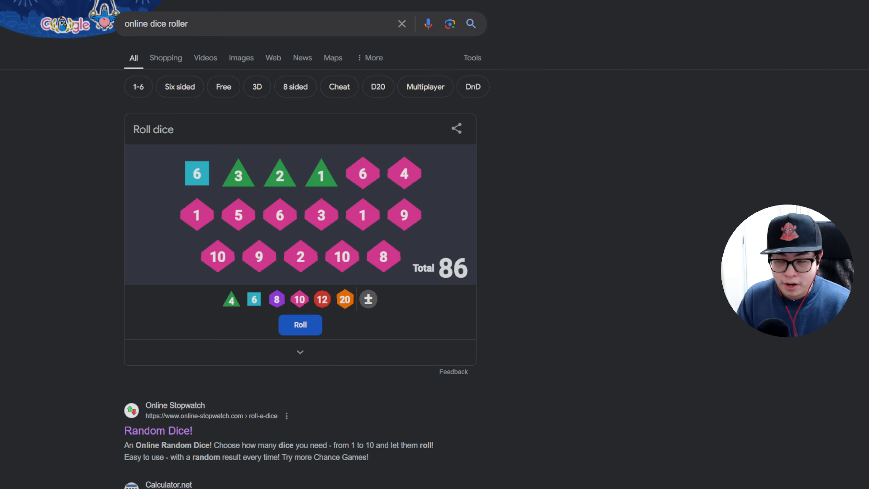
# Enter =RANDBETWEEN(1,5) in B2 and fill it down Person A's rolls to B11.
pyautogui.hotkey('alt', 'Tab')
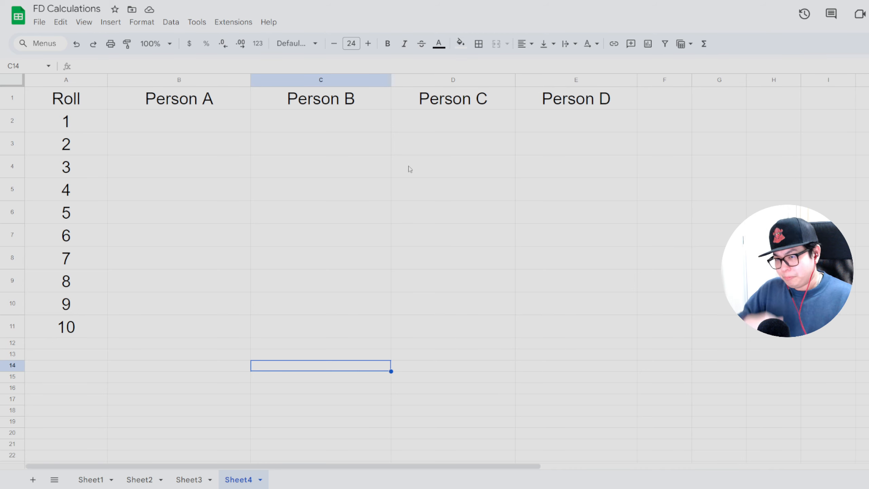
pyautogui.click(224, 119)
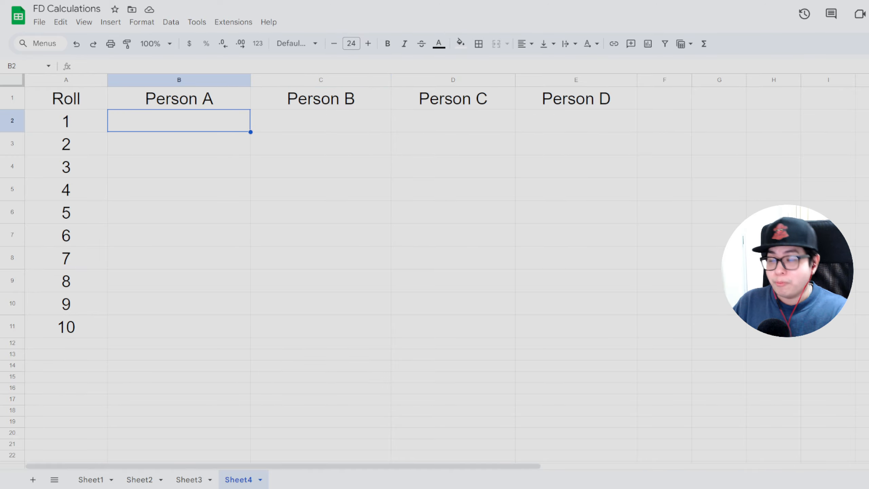
pyautogui.write('=RANDBETWEEN')
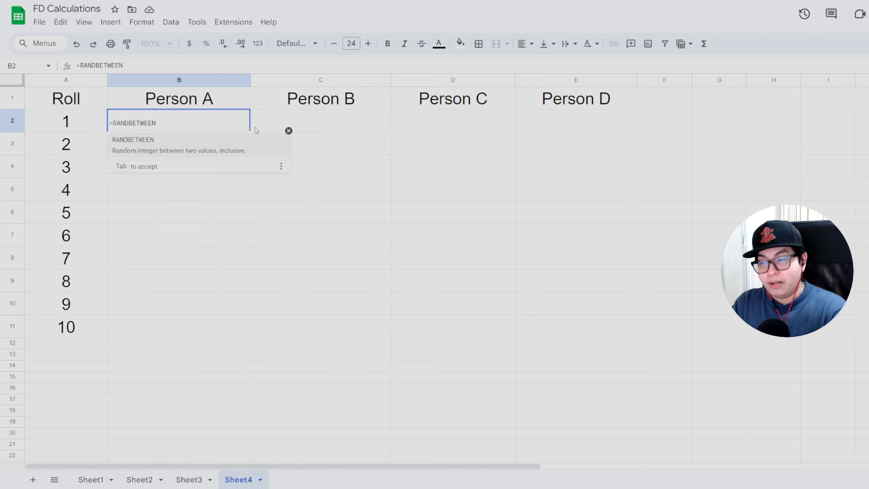
pyautogui.write('(')
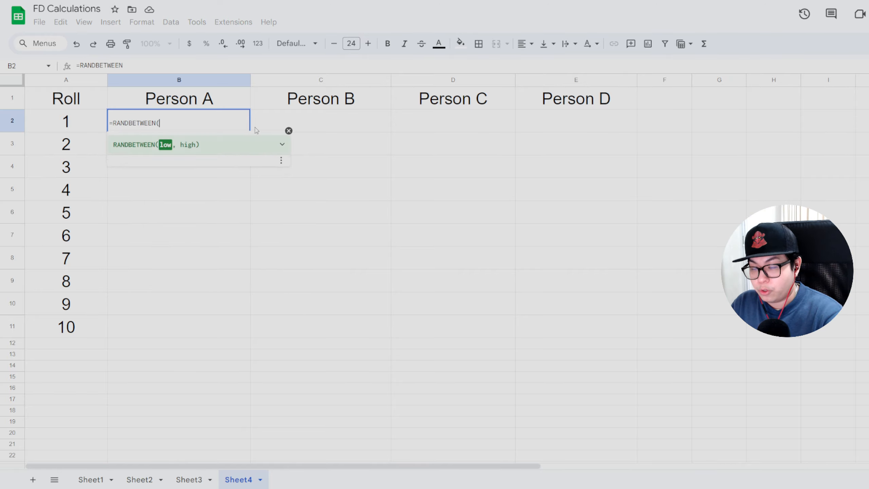
pyautogui.write('1,')
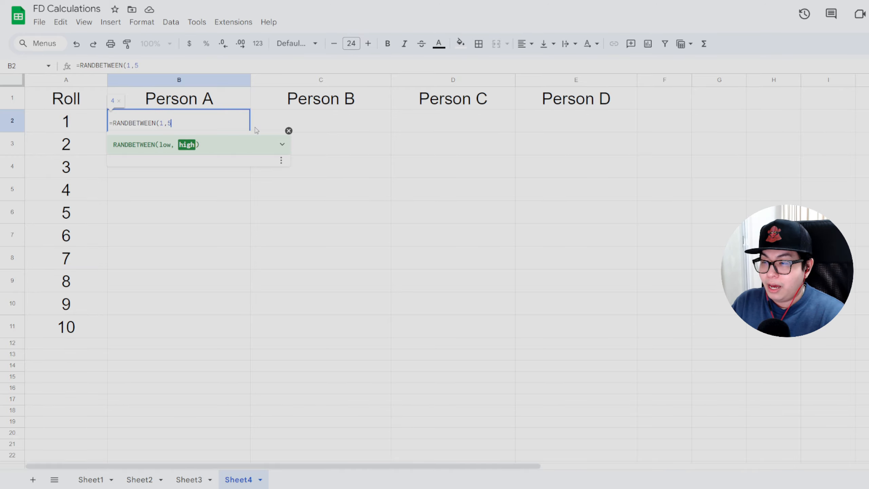
pyautogui.write('5)')
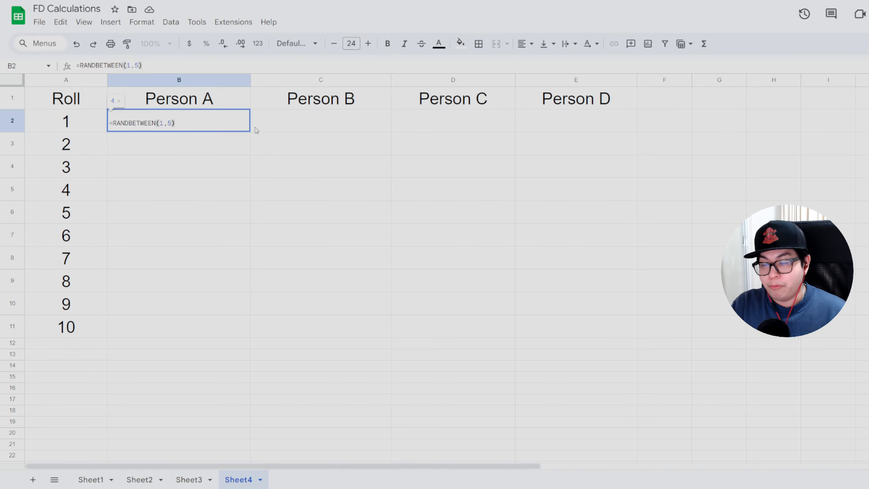
pyautogui.press('Return')
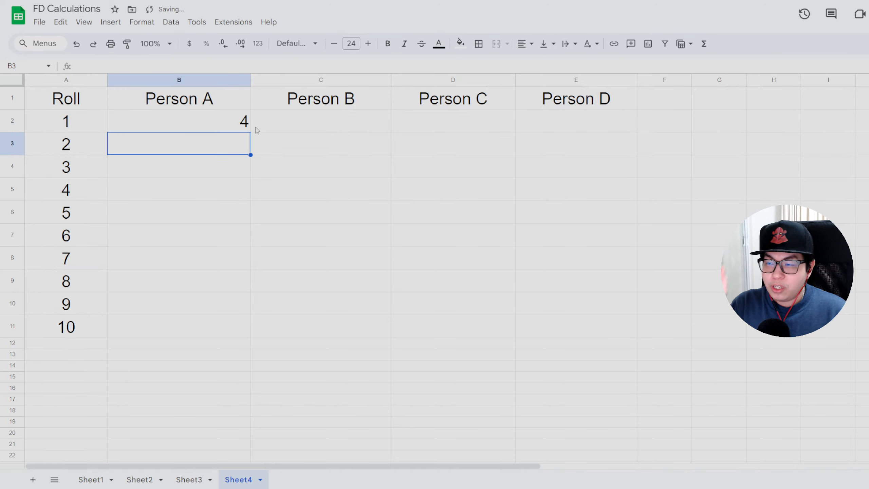
pyautogui.click(234, 126)
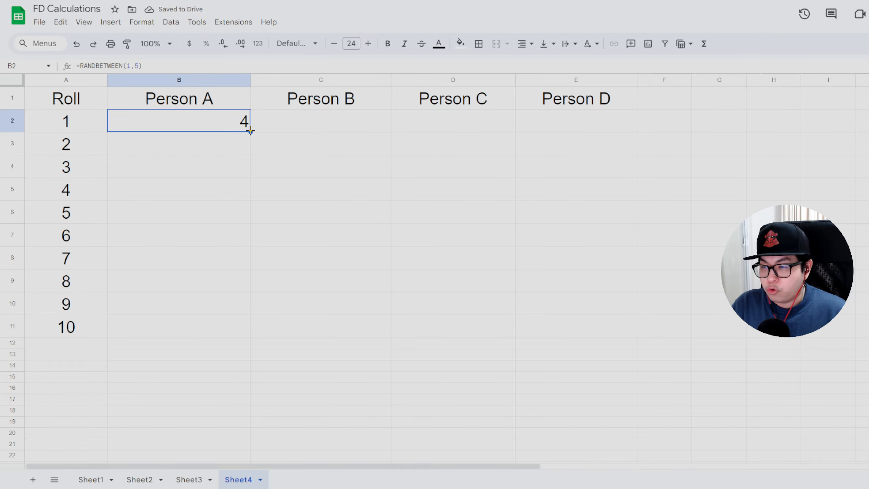
pyautogui.moveTo(251, 130); pyautogui.dragTo(223, 335)
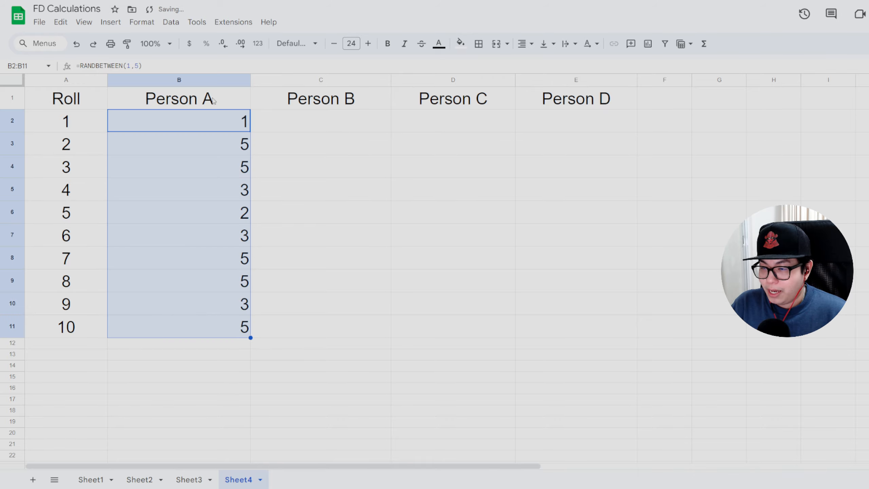
# Review Person A's filled rolls in B2:B11.
pyautogui.click(184, 136)
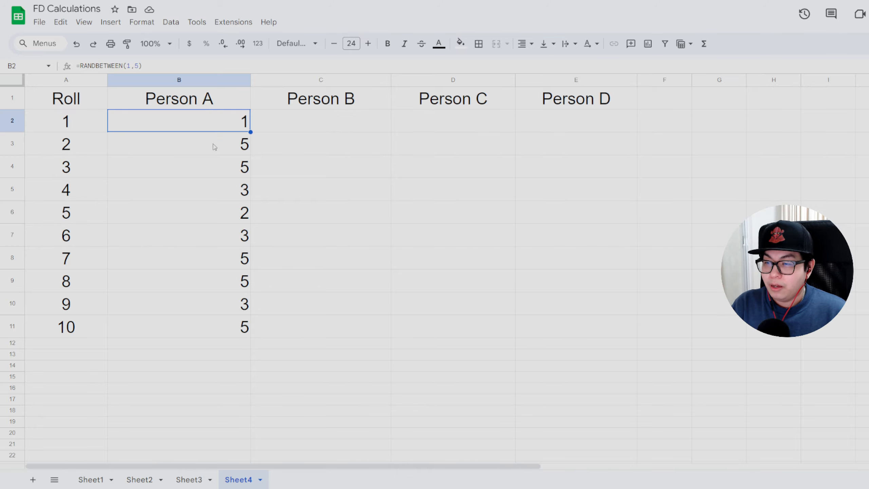
pyautogui.moveTo(214, 144); pyautogui.dragTo(219, 326)
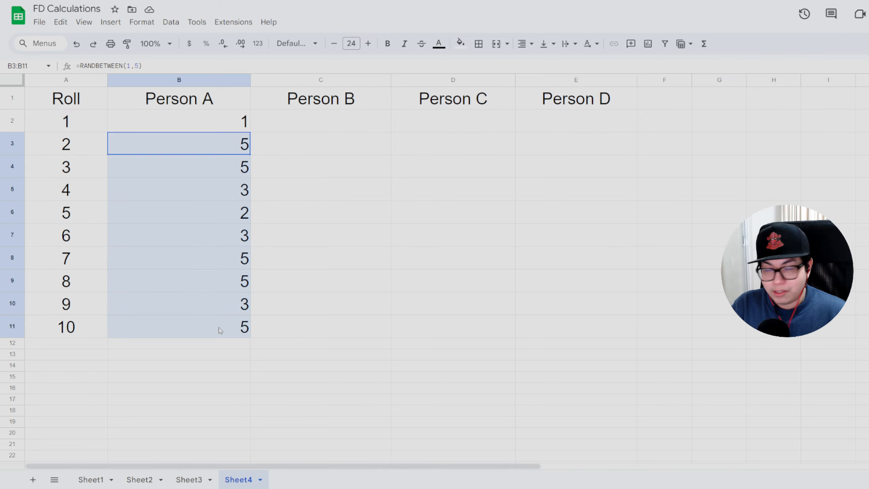
pyautogui.click(316, 353)
# Copy the B2 formula into Person B's C2 and clear Person A's rolls B2:B11.
pyautogui.click(227, 121)
pyautogui.hotkey('ctrl', 'c')
pyautogui.click(313, 121)
pyautogui.hotkey('ctrl', 'v')
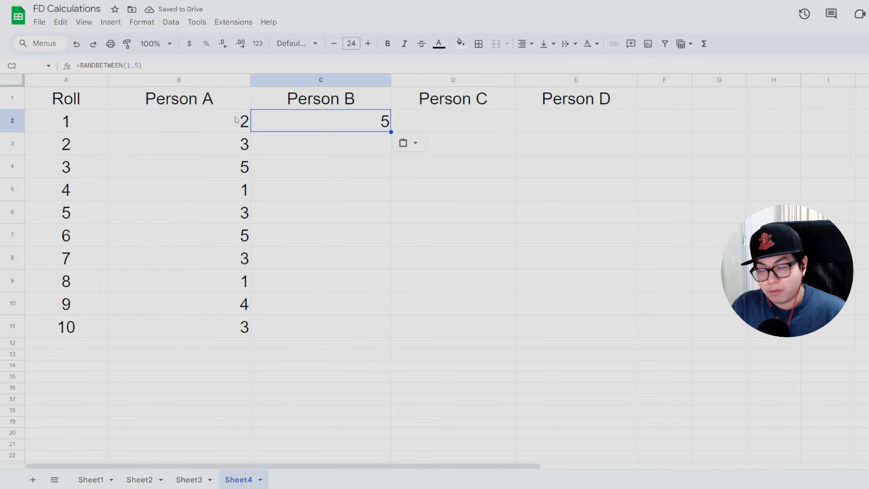
pyautogui.click(224, 126)
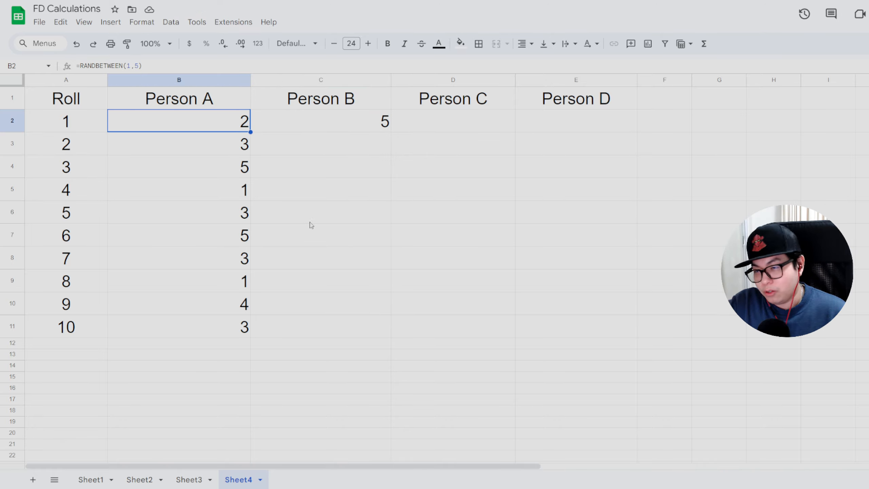
pyautogui.moveTo(209, 124); pyautogui.dragTo(225, 327)
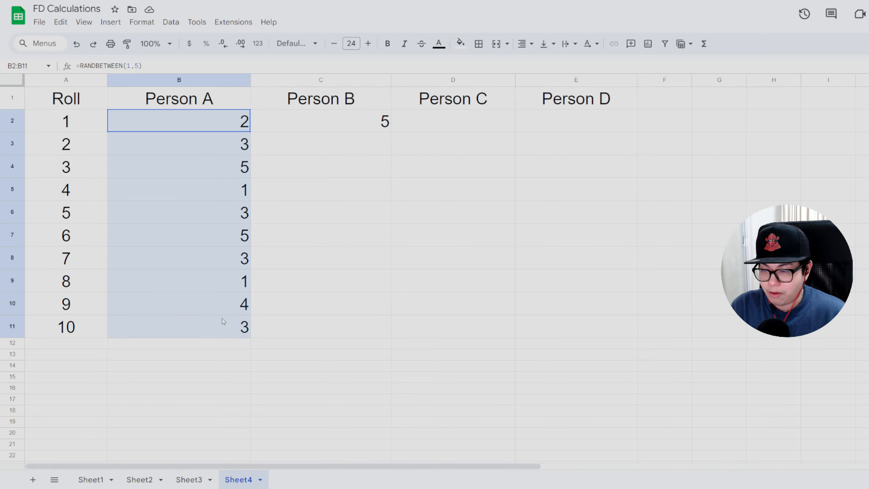
pyautogui.press('Delete')
# Fill the formula down Person B's rolls C2:C11 and check the cells showing 1.
pyautogui.click(377, 122)
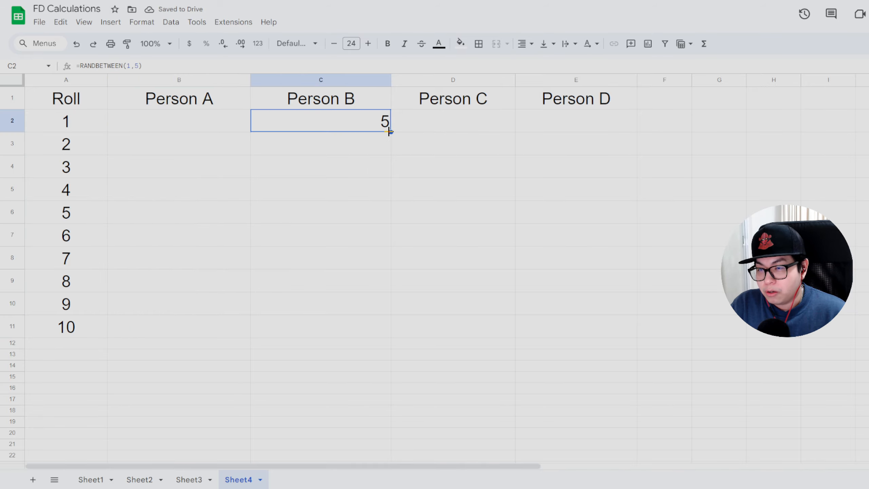
pyautogui.moveTo(389, 131); pyautogui.dragTo(374, 328)
pyautogui.click(339, 128)
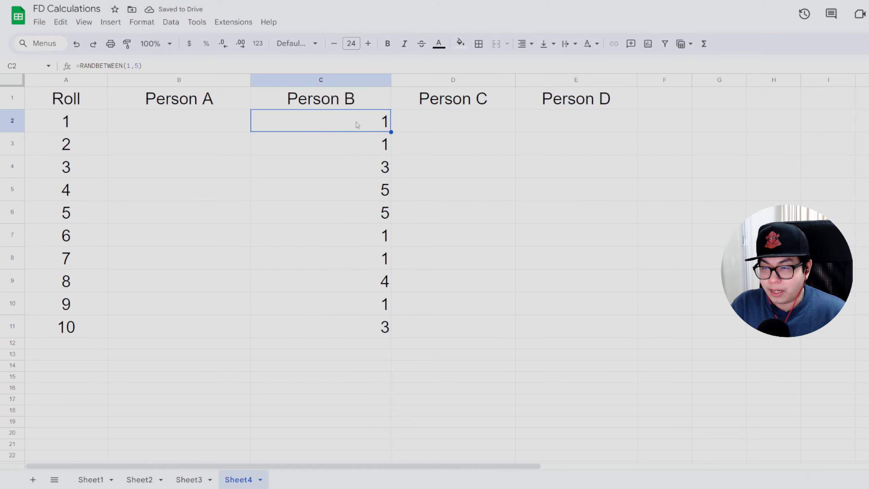
pyautogui.click(353, 136)
pyautogui.click(345, 231)
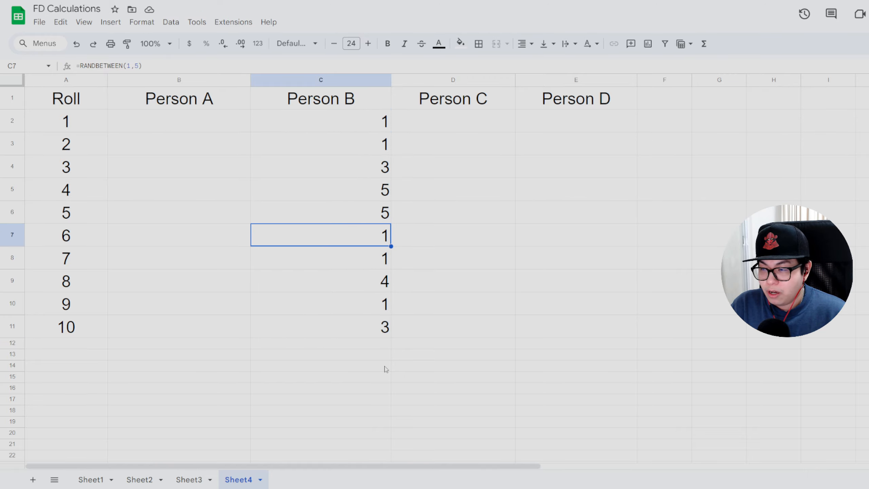
pyautogui.click(352, 265)
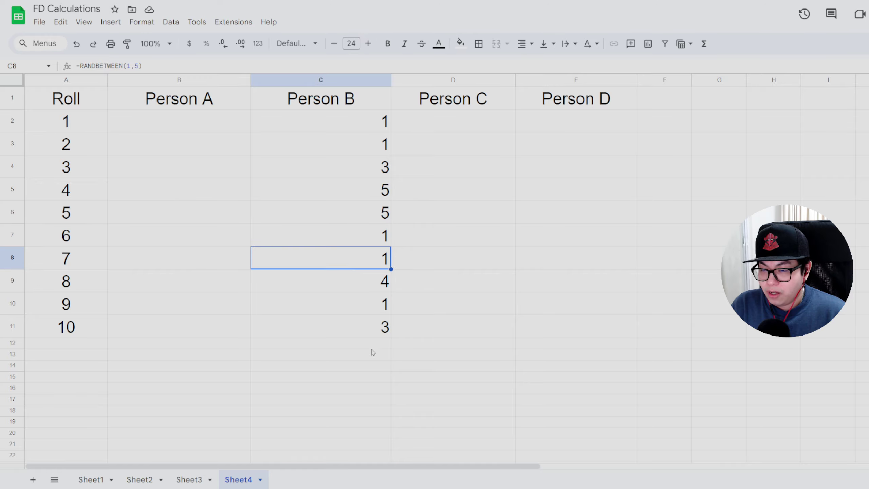
pyautogui.click(354, 303)
# Copy the ten Person B rolls in C2:C11.
pyautogui.moveTo(360, 123); pyautogui.dragTo(368, 328)
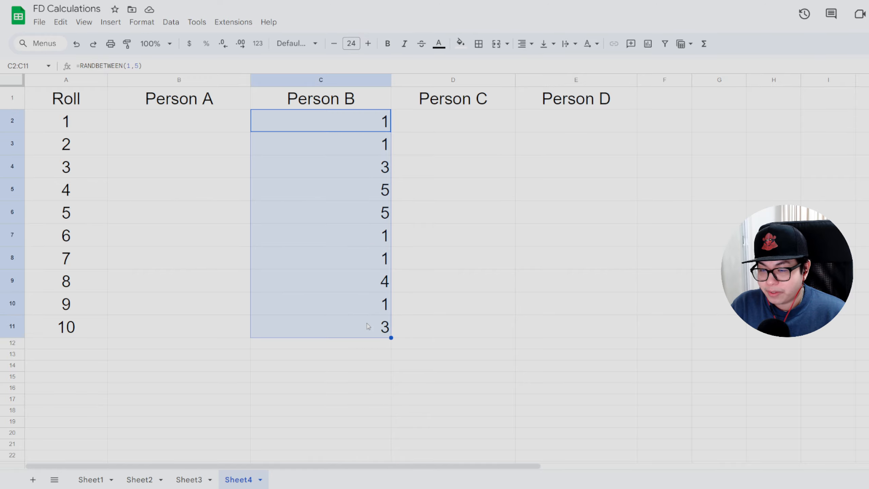
pyautogui.hotkey('ctrl', 'c')
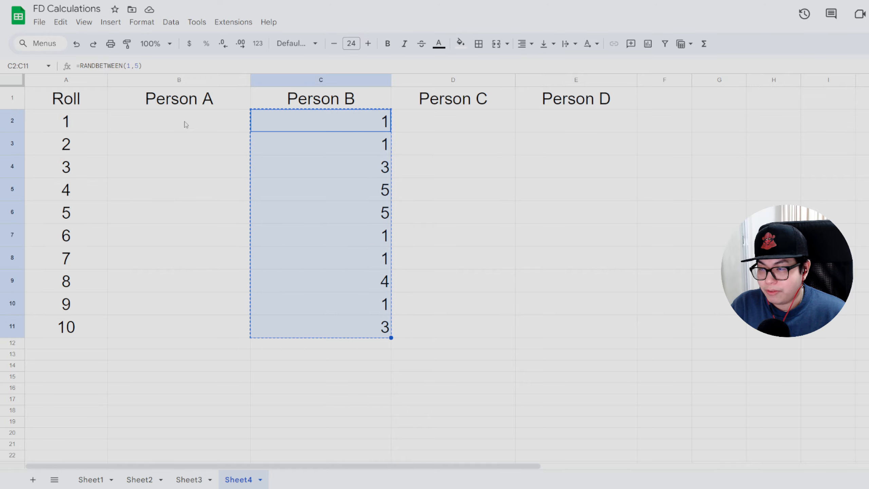
# Paste the rolls into Person A as values only and add a 'Rolls' header in widened column F.
pyautogui.rightClick(185, 124)
pyautogui.moveTo(272, 129)
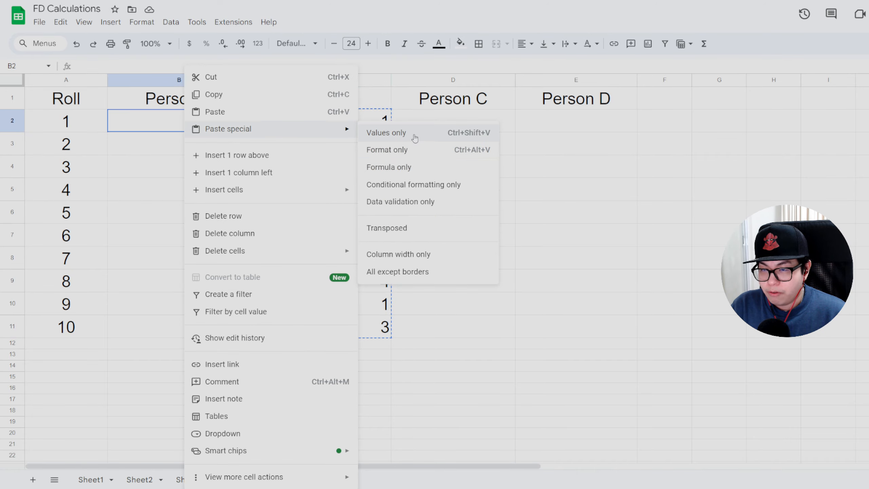
pyautogui.click(386, 132)
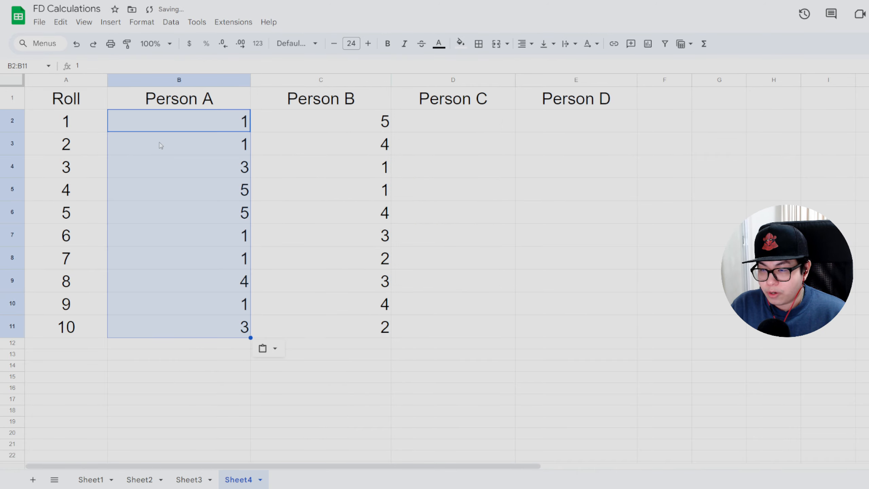
pyautogui.moveTo(691, 81); pyautogui.dragTo(758, 80)
pyautogui.click(696, 98)
pyautogui.write('Roll')
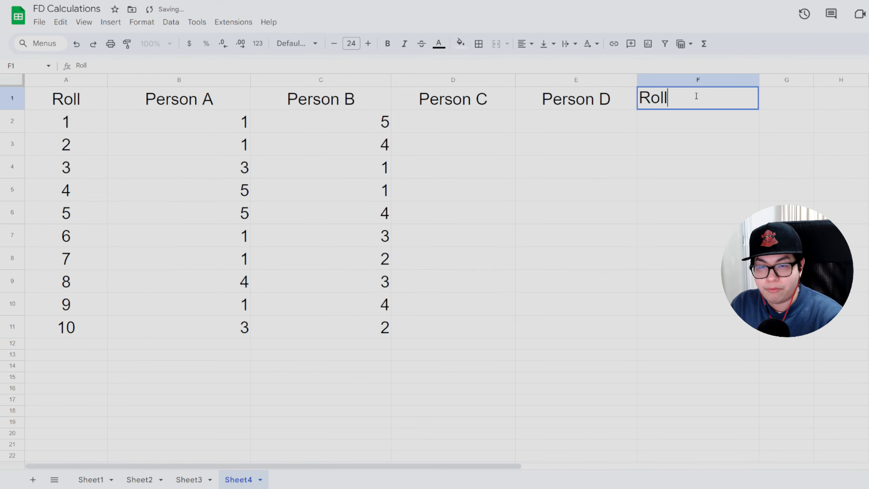
pyautogui.write('s')
pyautogui.press('Return')
# Copy the roll formula from C2 into F2 and clear Person B's values C2:C11.
pyautogui.click(353, 122)
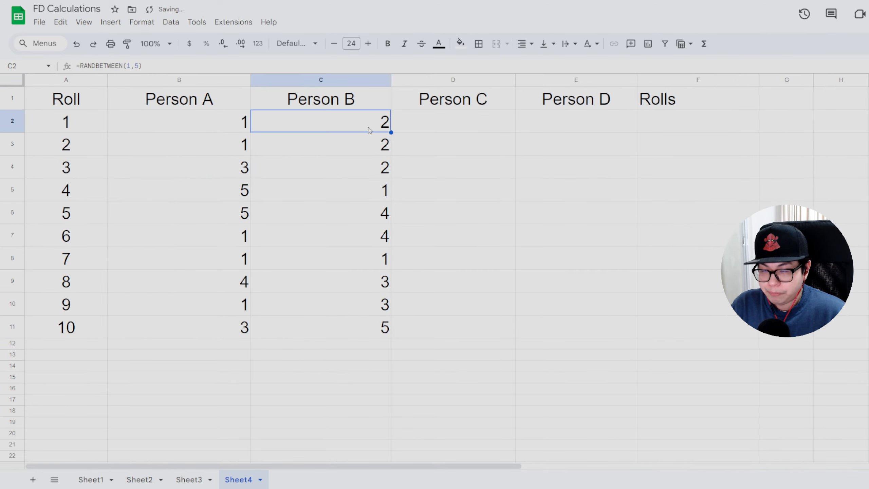
pyautogui.hotkey('ctrl', 'c')
pyautogui.click(697, 122)
pyautogui.hotkey('ctrl', 'v')
pyautogui.click(697, 190)
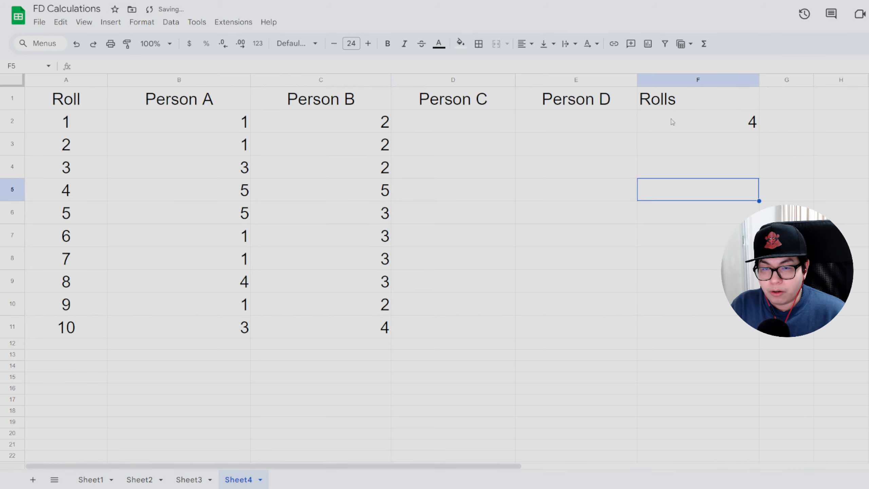
pyautogui.moveTo(371, 122); pyautogui.dragTo(370, 327)
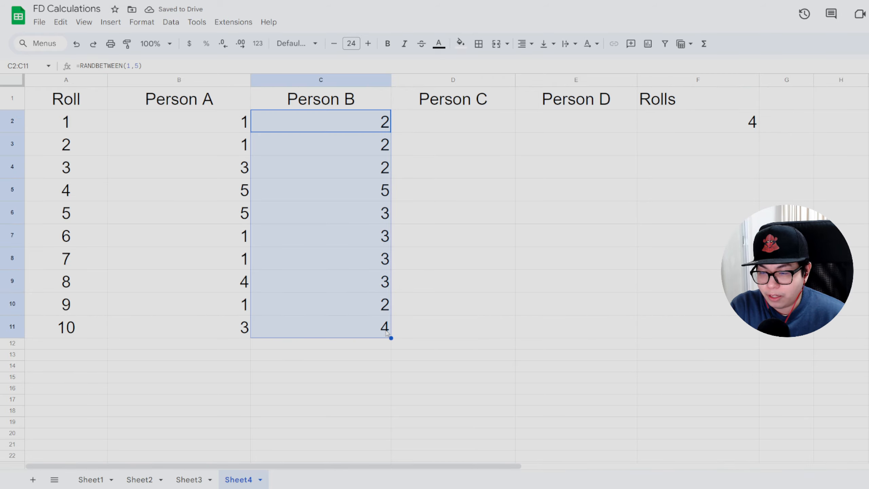
pyautogui.press('Delete')
# Move Person A's pasted rolls over to Person B's column and clear B2:B11.
pyautogui.moveTo(220, 122); pyautogui.dragTo(241, 329)
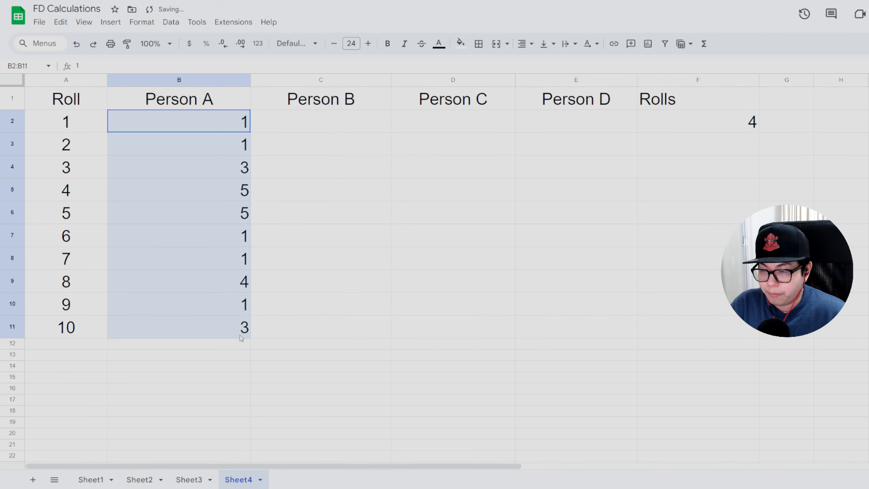
pyautogui.hotkey('ctrl', 'c')
pyautogui.click(334, 126)
pyautogui.hotkey('ctrl', 'v')
pyautogui.moveTo(194, 123); pyautogui.dragTo(198, 327)
pyautogui.press('Delete')
# Fill the Rolls formula down F2:F11 and paste its results into Person A as values.
pyautogui.click(747, 123)
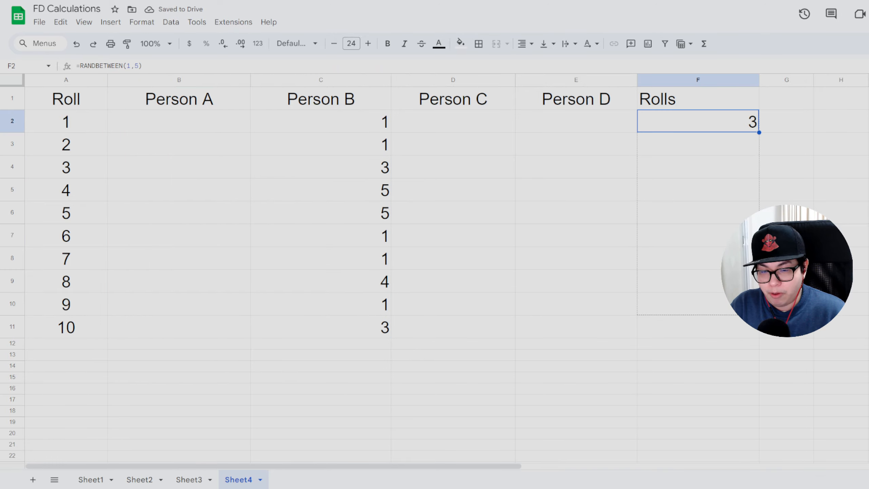
pyautogui.moveTo(758, 132); pyautogui.dragTo(753, 329)
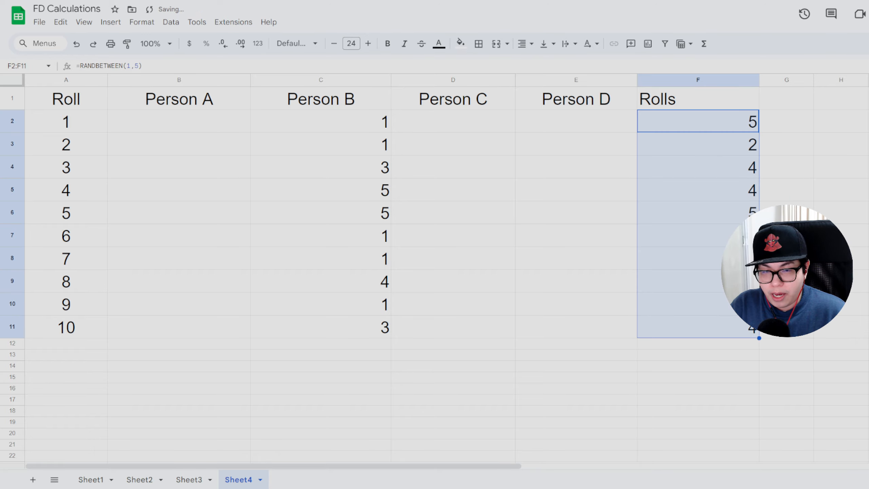
pyautogui.hotkey('ctrl', 'c')
pyautogui.click(145, 120)
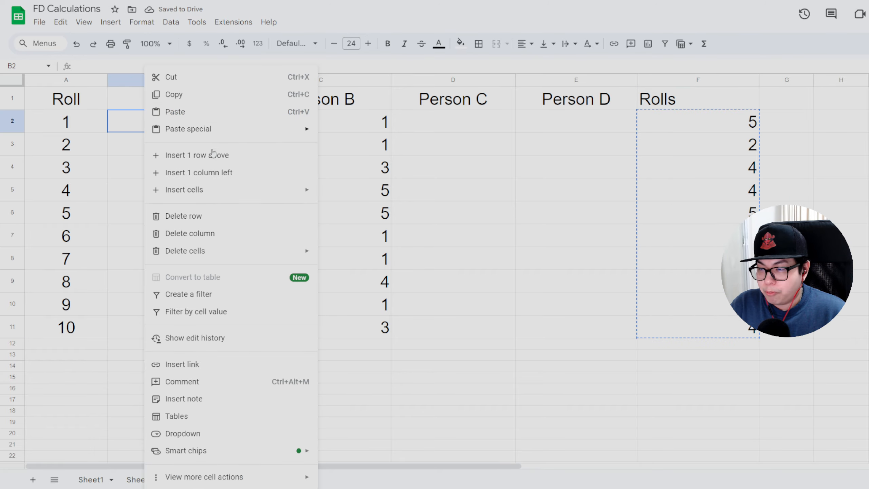
pyautogui.moveTo(189, 129)
pyautogui.click(376, 135)
pyautogui.click(576, 282)
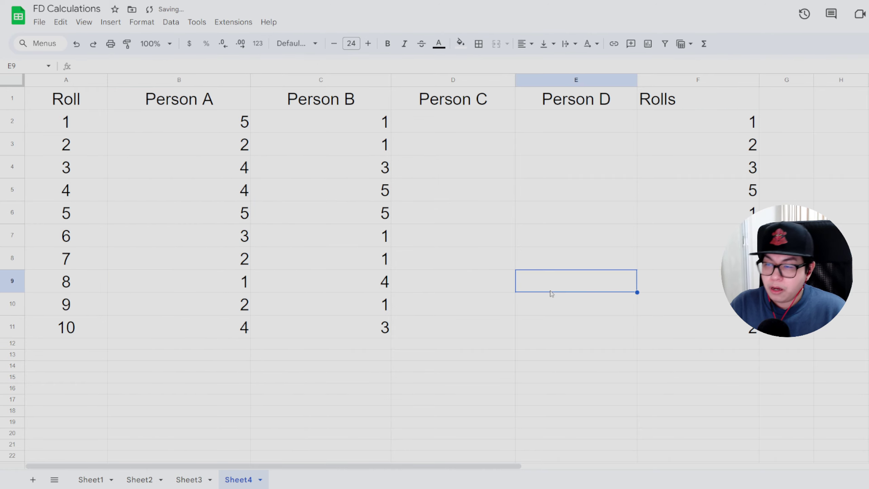
pyautogui.click(166, 288)
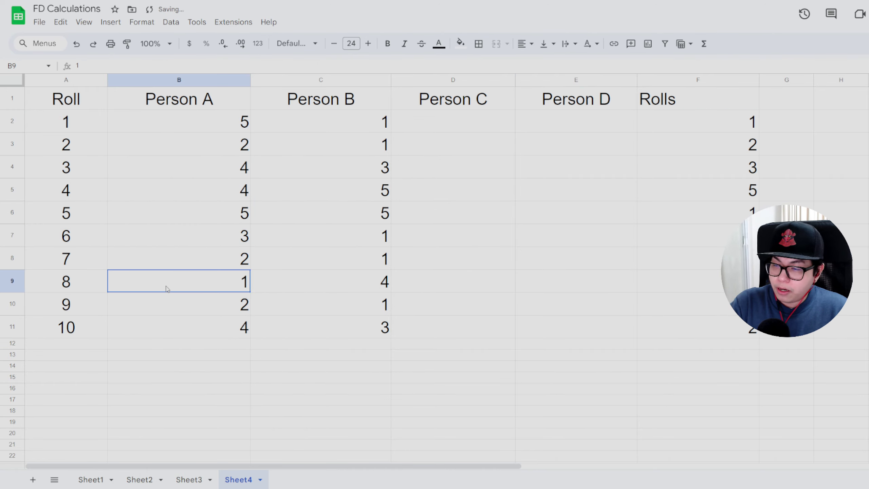
# Fill the rolls of 1 in B9 and C2 with yellow.
pyautogui.click(465, 47)
pyautogui.click(498, 93)
pyautogui.click(453, 327)
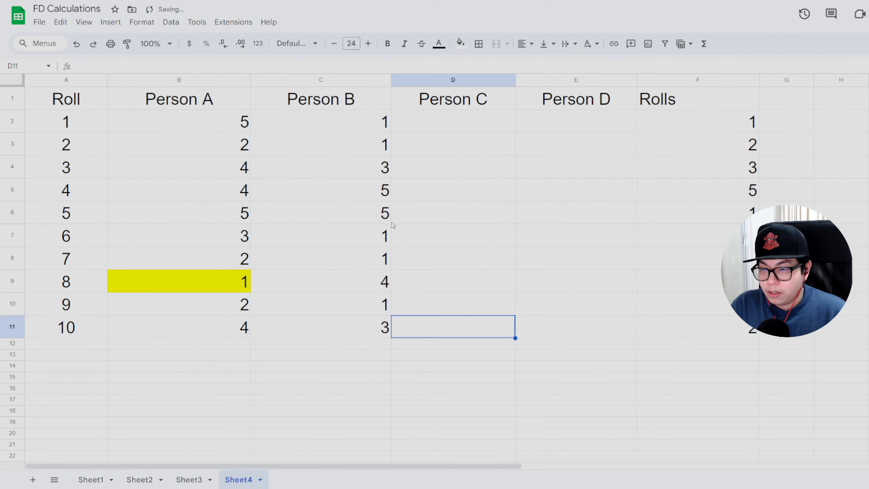
pyautogui.click(339, 122)
pyautogui.click(461, 43)
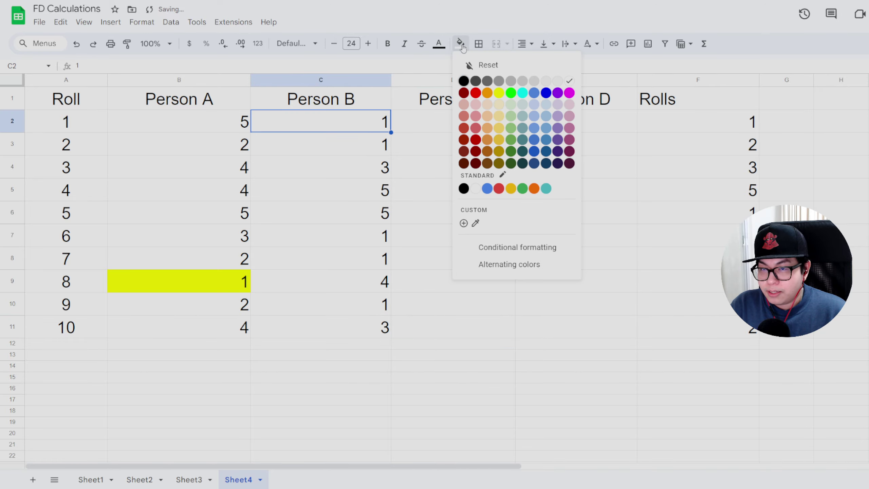
pyautogui.click(501, 101)
# Fill the remaining 1s in C3, C7, C8 and C10 with yellow.
pyautogui.keyDown('ctrl'); pyautogui.click(339, 144); pyautogui.keyUp('ctrl')
pyautogui.keyDown('ctrl'); pyautogui.click(339, 235); pyautogui.keyUp('ctrl')
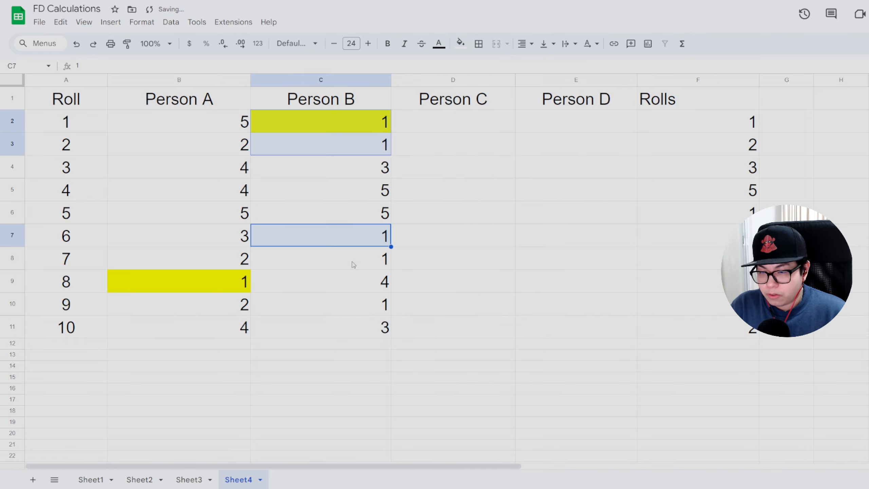
pyautogui.keyDown('ctrl'); pyautogui.click(339, 259); pyautogui.keyUp('ctrl')
pyautogui.keyDown('ctrl'); pyautogui.click(339, 304); pyautogui.keyUp('ctrl')
pyautogui.click(460, 43)
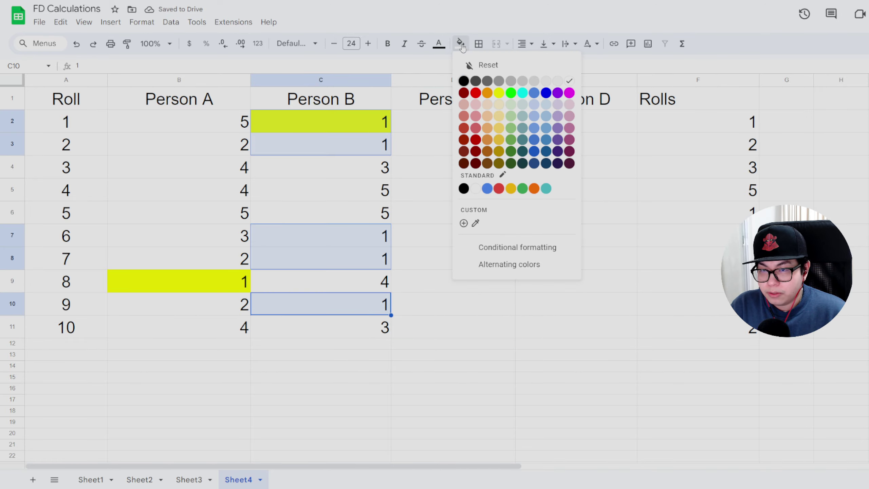
pyautogui.click(500, 100)
pyautogui.click(453, 344)
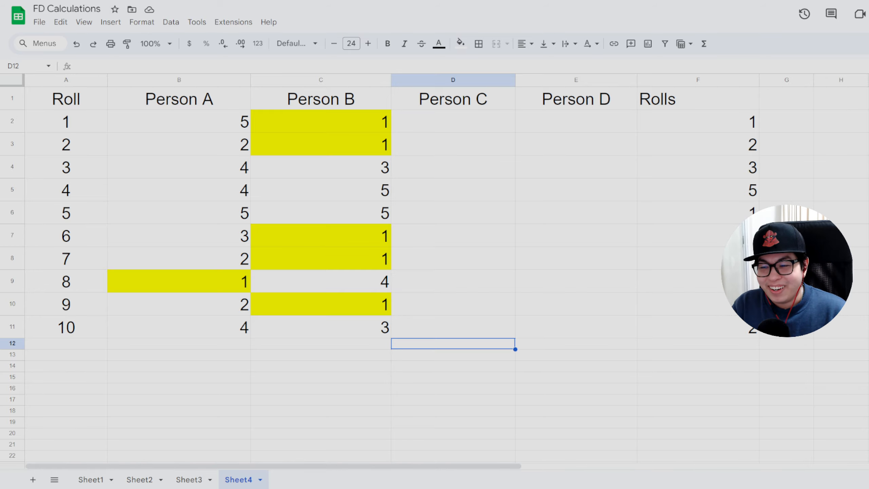
# Regenerate the random Rolls by re-pasting the F2 formula, then copy the ten values F2:F11.
pyautogui.moveTo(711, 124); pyautogui.dragTo(711, 328)
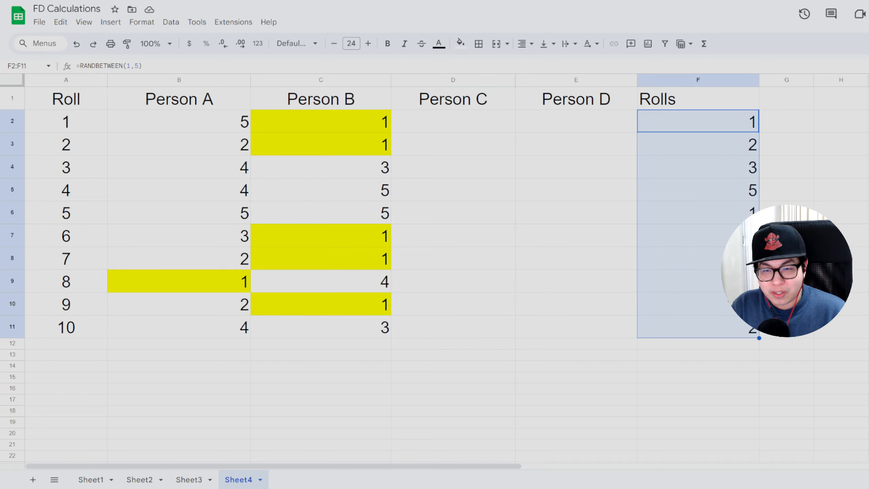
pyautogui.click(716, 119)
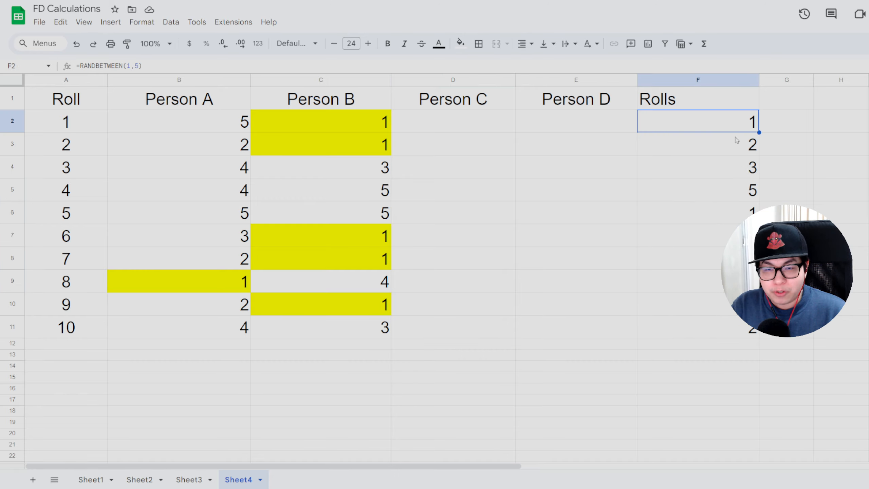
pyautogui.hotkey('ctrl', 'c')
pyautogui.press('Right')
pyautogui.press('Left')
pyautogui.hotkey('ctrl', 'v')
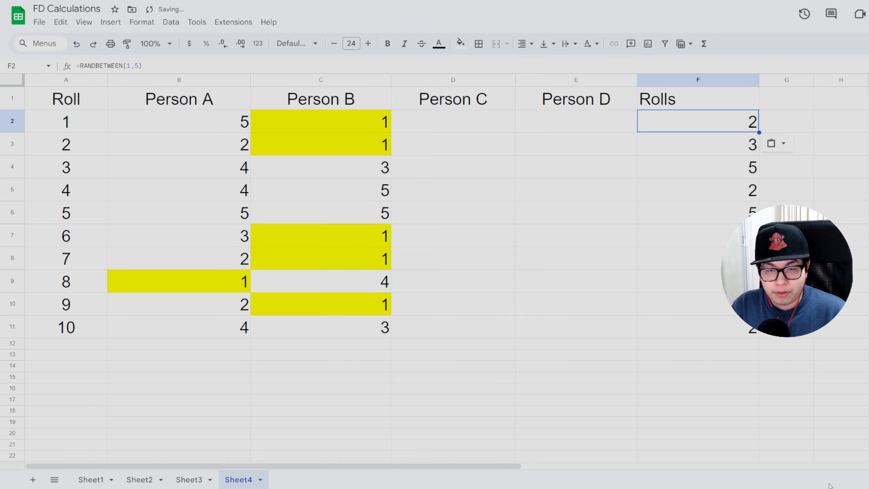
pyautogui.moveTo(715, 123); pyautogui.dragTo(726, 327)
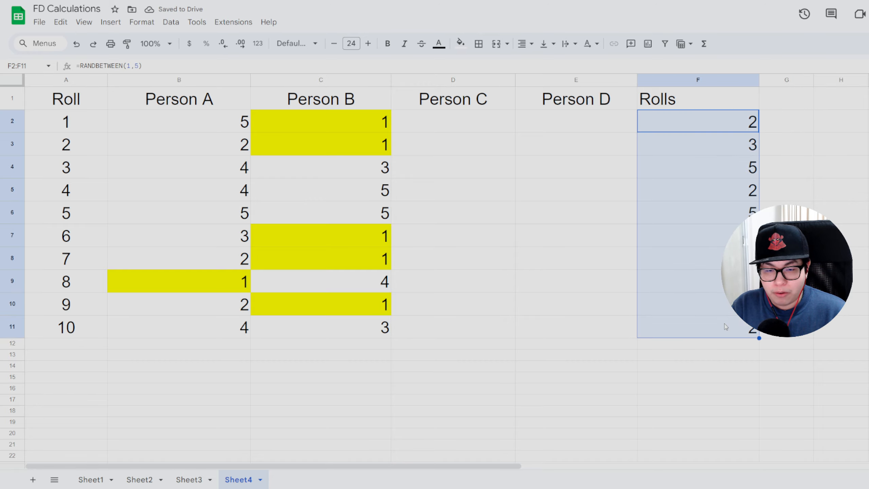
pyautogui.hotkey('ctrl', 'c')
# Paste the rolls into Person C at D2 as values only and fill the 1 in D10 yellow.
pyautogui.moveTo(479, 80)
pyautogui.click(460, 123)
pyautogui.rightClick(460, 126)
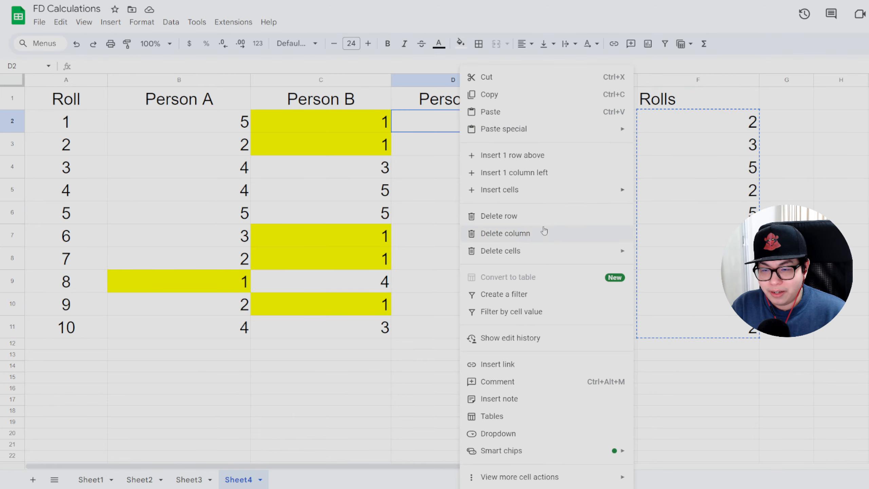
pyautogui.moveTo(504, 129)
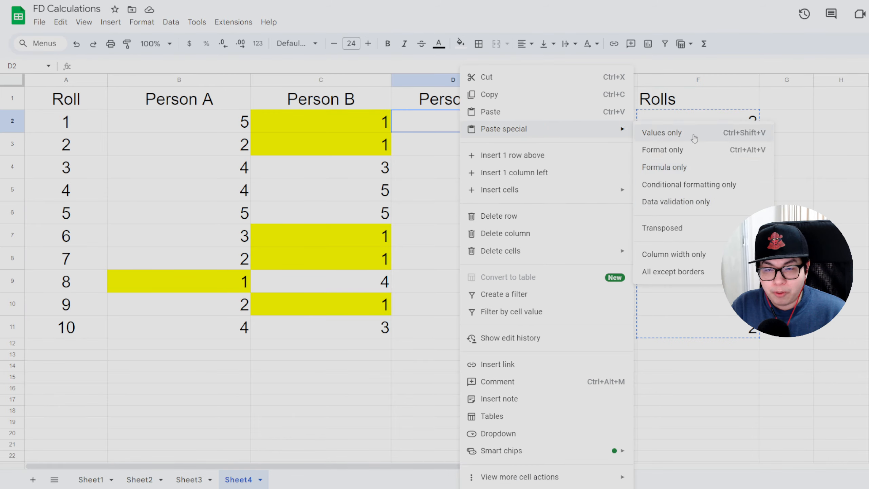
pyautogui.click(662, 133)
pyautogui.click(489, 303)
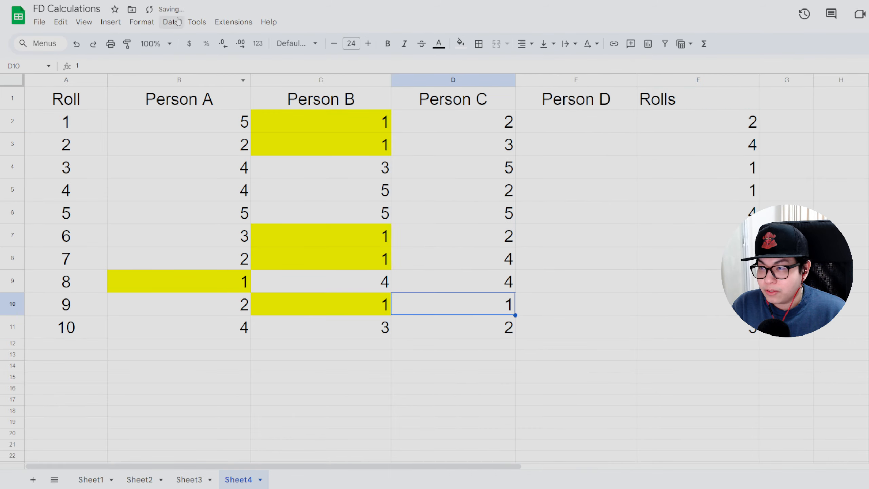
pyautogui.click(461, 44)
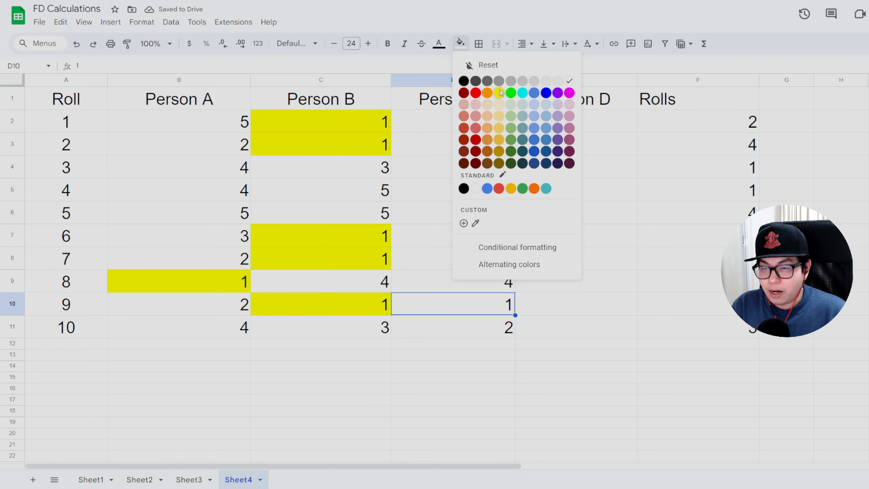
pyautogui.click(499, 92)
pyautogui.click(697, 388)
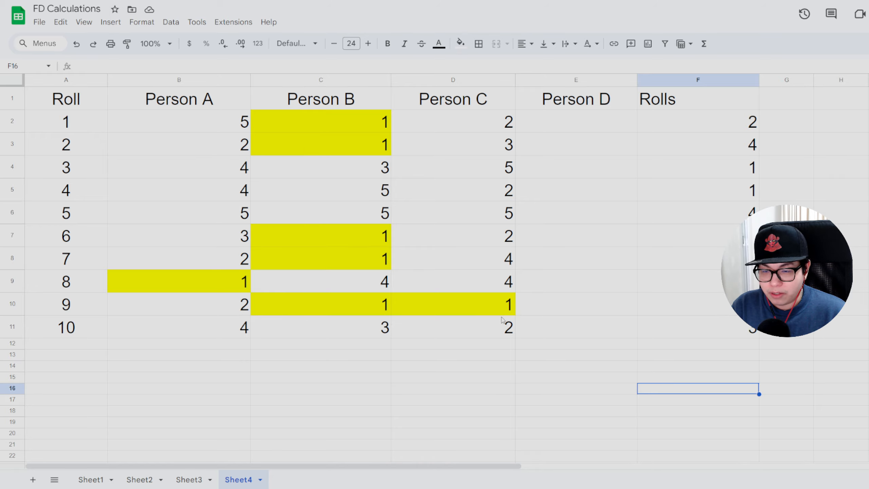
# Regenerate the Rolls column and copy the ten fresh values F2:F11.
pyautogui.click(734, 126)
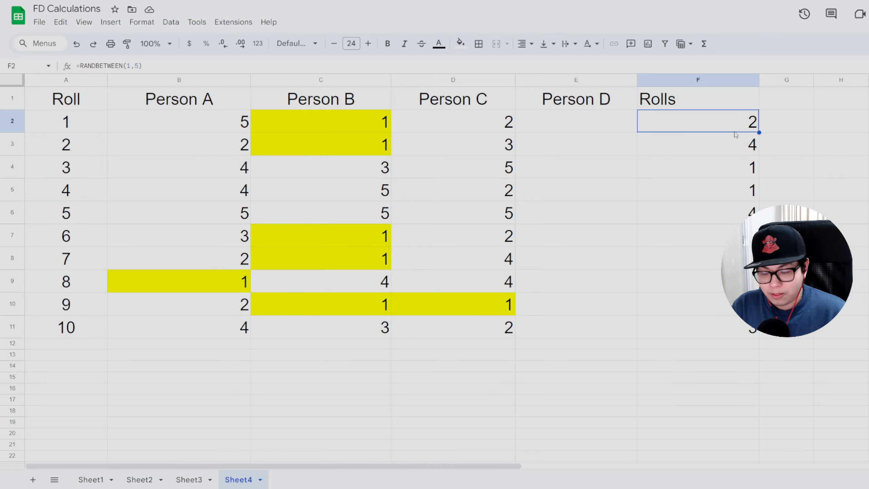
pyautogui.hotkey('ctrl', 'v')
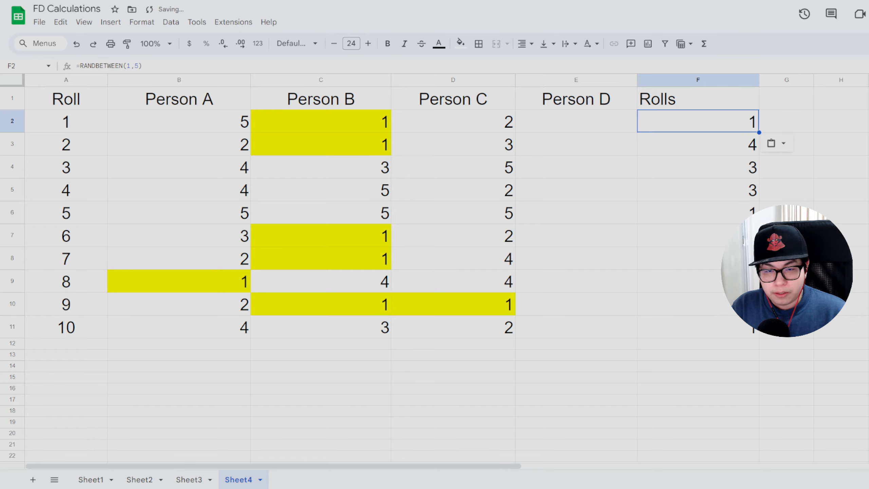
pyautogui.moveTo(670, 126); pyautogui.dragTo(672, 327)
pyautogui.hotkey('ctrl', 'c')
# Paste the rolls into Person D at E2 using Paste special > Values only.
pyautogui.click(558, 125)
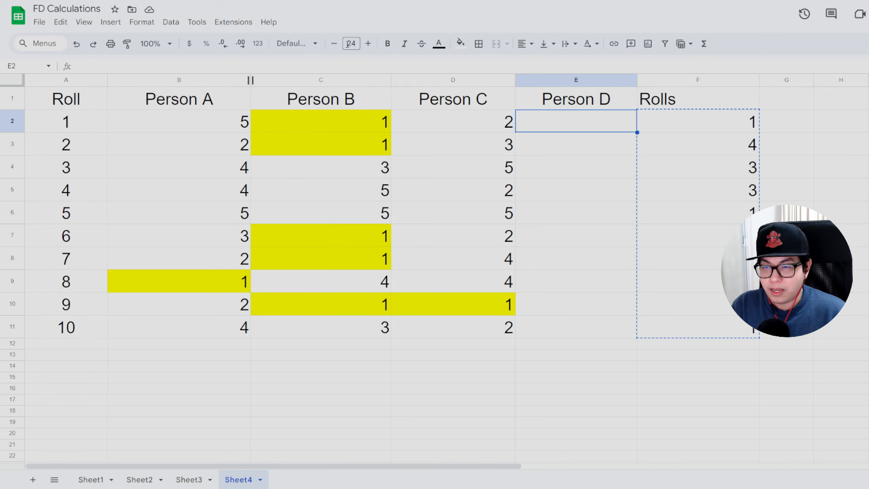
pyautogui.rightClick(577, 121)
pyautogui.click(638, 142)
pyautogui.click(787, 146)
pyautogui.click(786, 388)
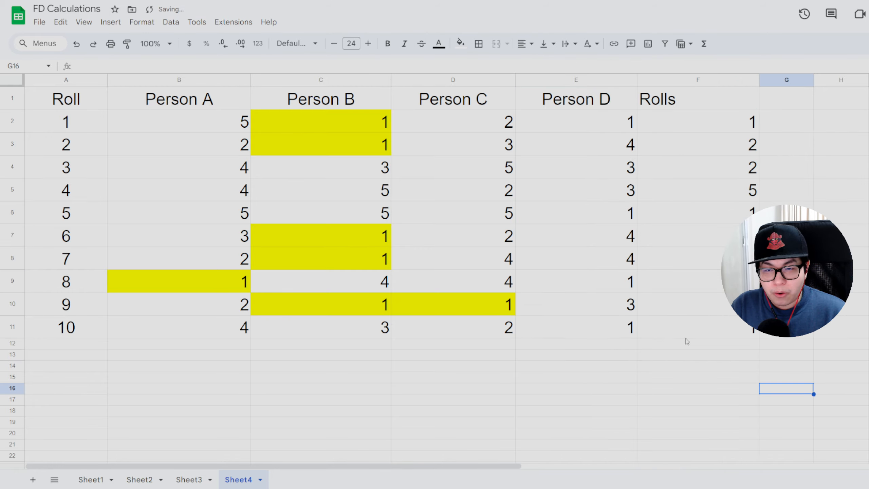
# Fill Person D's rolls of 1 in E2, E6, E9 and E11 yellow.
pyautogui.click(576, 123)
pyautogui.click(461, 44)
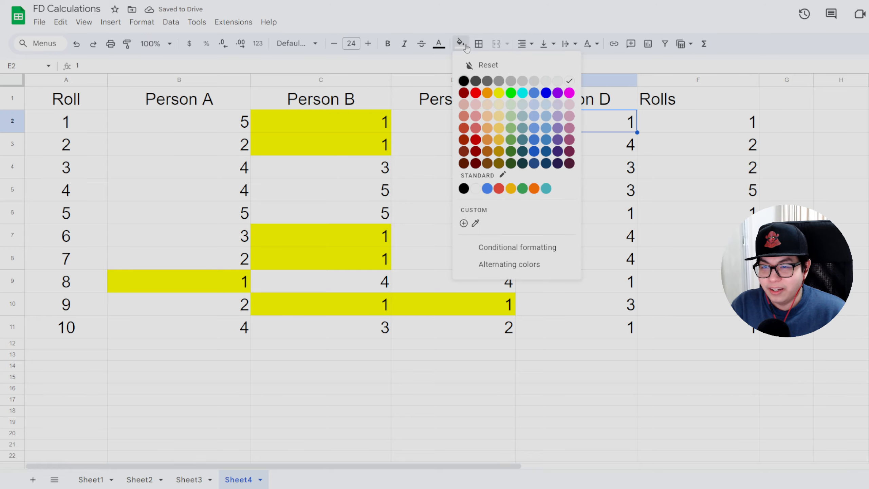
pyautogui.click(499, 93)
pyautogui.click(689, 269)
pyautogui.click(614, 215)
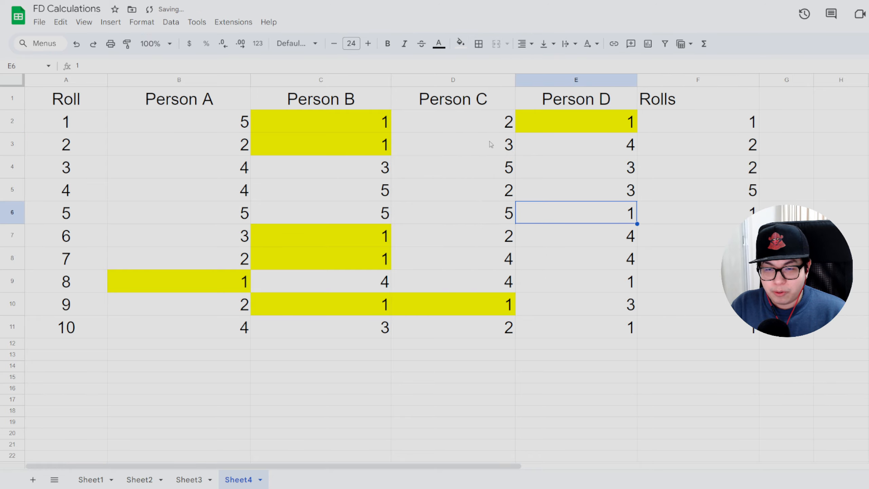
pyautogui.click(460, 44)
pyautogui.click(489, 95)
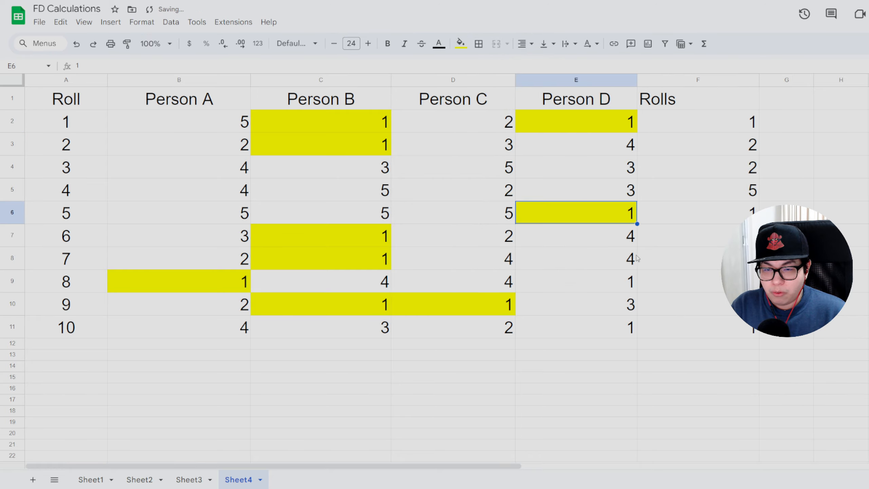
pyautogui.keyDown('ctrl'); pyautogui.click(622, 284); pyautogui.keyUp('ctrl')
pyautogui.keyDown('ctrl'); pyautogui.click(623, 329); pyautogui.keyUp('ctrl')
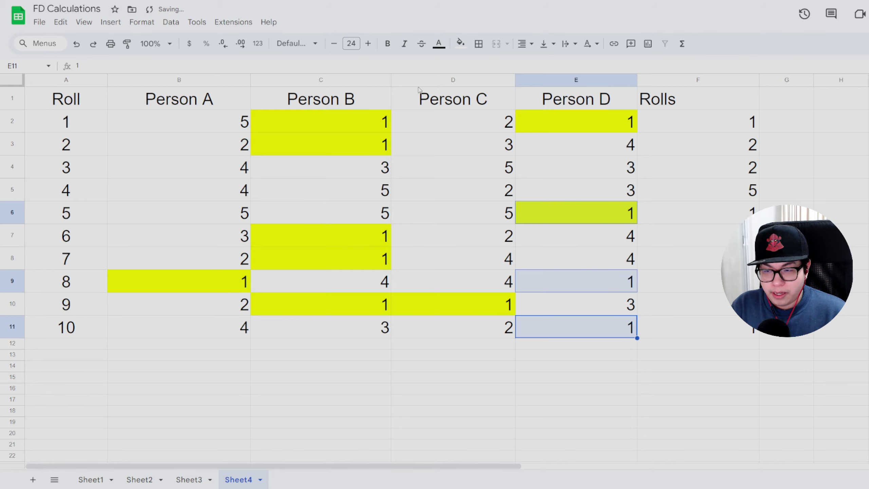
pyautogui.click(460, 43)
pyautogui.click(499, 94)
pyautogui.click(698, 377)
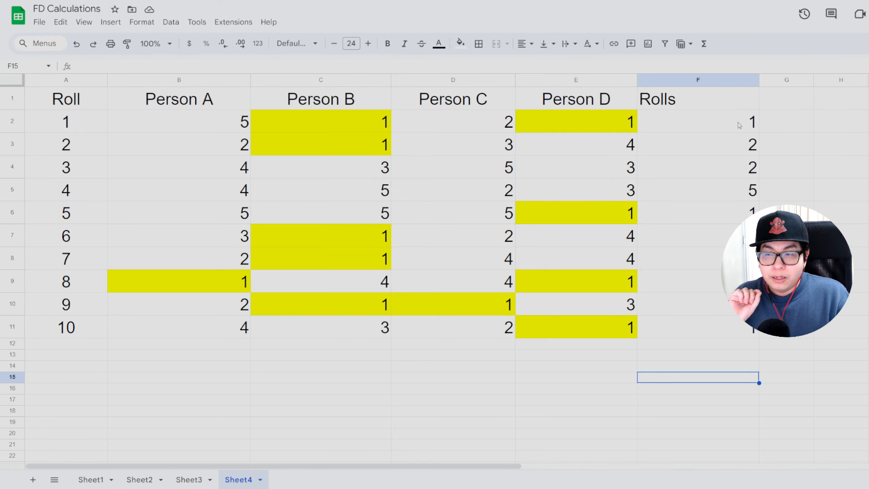
# Clear the values and yellow fills from the Person A–D range B2:E11.
pyautogui.moveTo(173, 129); pyautogui.dragTo(572, 330)
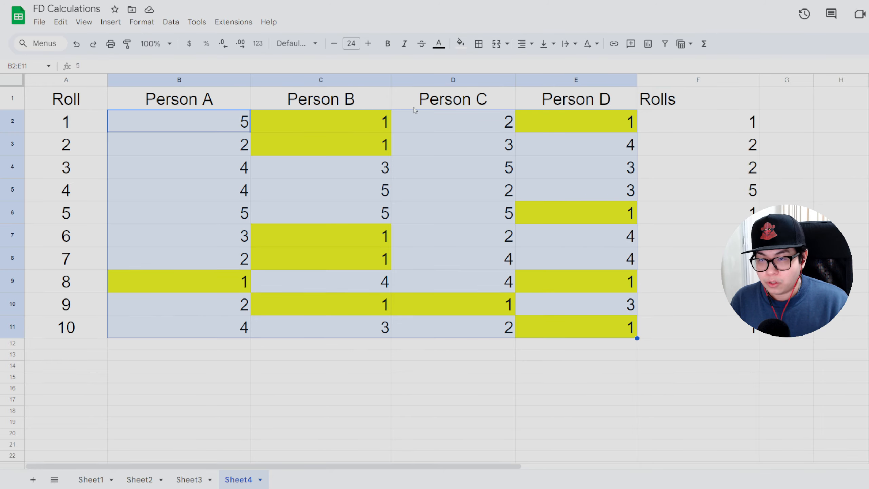
pyautogui.click(462, 43)
pyautogui.click(483, 65)
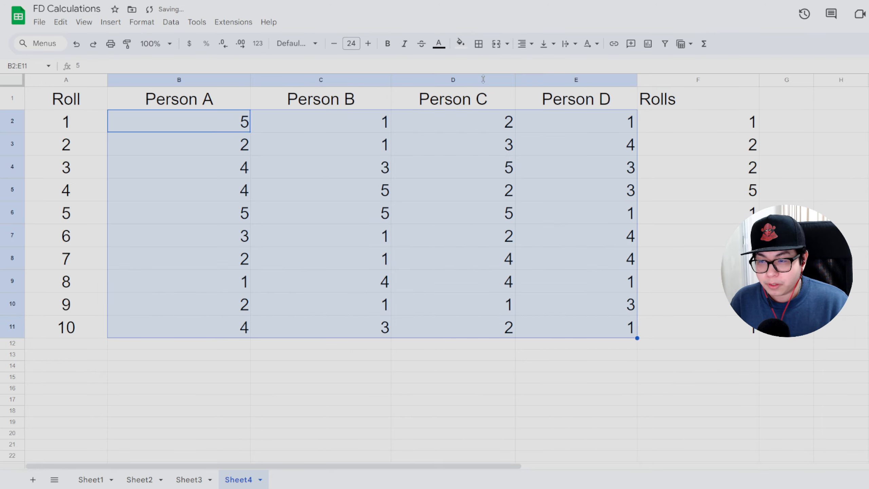
pyautogui.press('Delete')
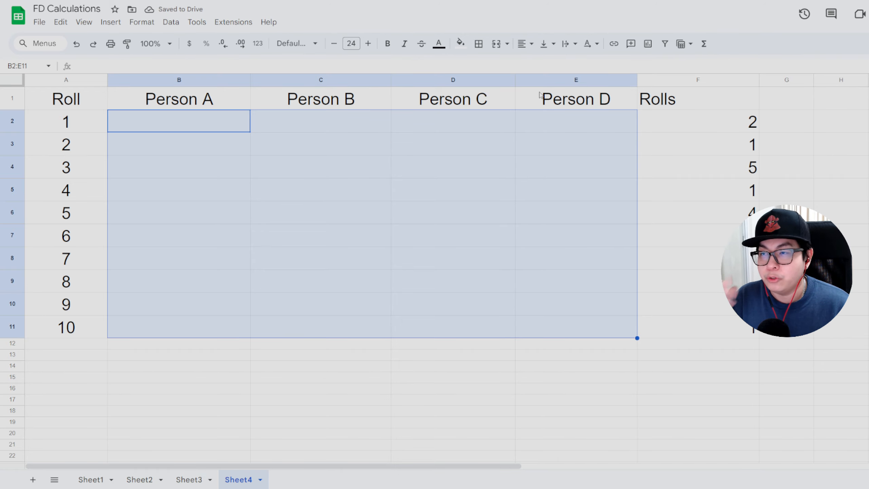
# Change the F2 roll formula to =RANDBETWEEN(1,10).
pyautogui.hotkey('alt', 'Tab')
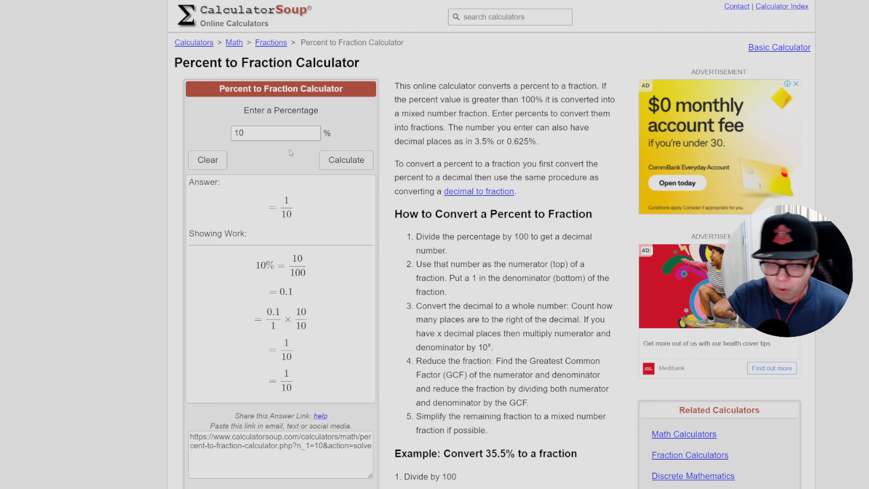
pyautogui.hotkey('alt', 'Tab')
pyautogui.click(726, 121)
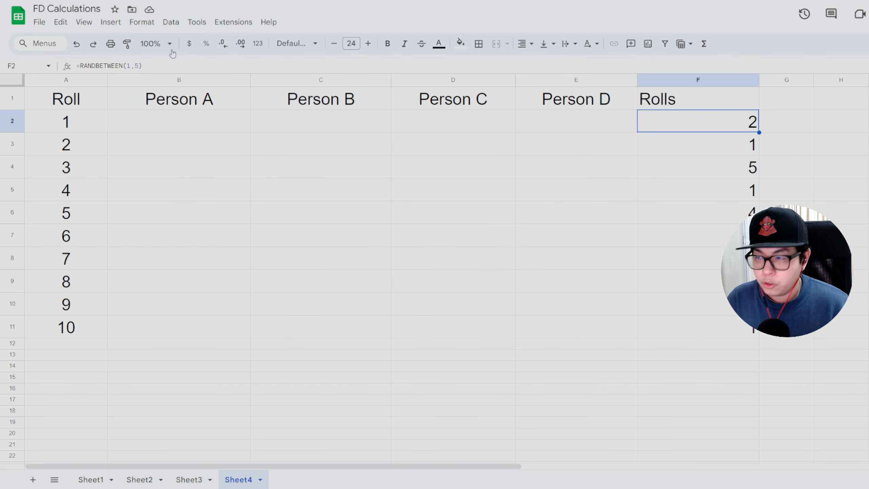
pyautogui.click(134, 65)
pyautogui.press('Delete')
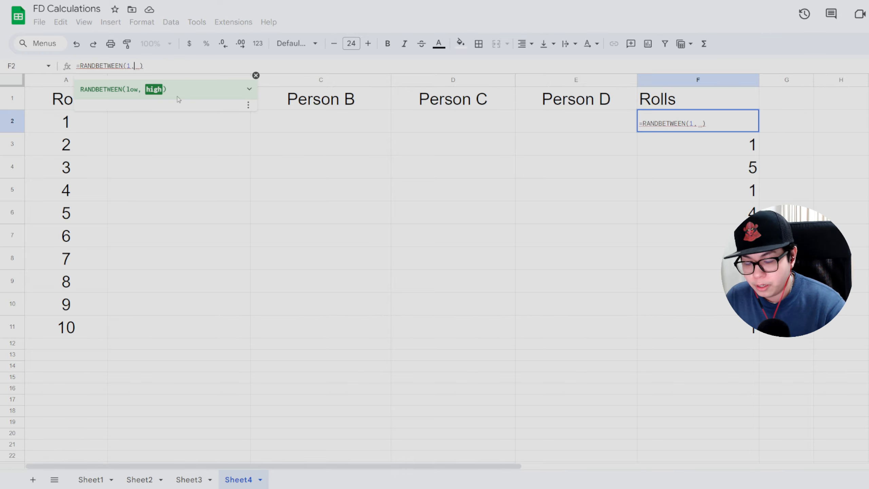
pyautogui.write('10')
pyautogui.press('Return')
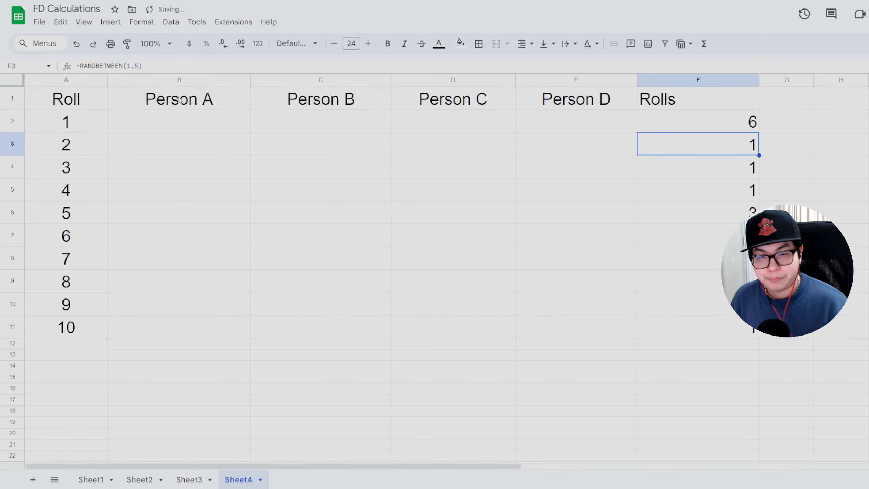
pyautogui.click(786, 258)
# Fill the 1–10 formula down to F11 and copy the ten new rolls.
pyautogui.click(720, 123)
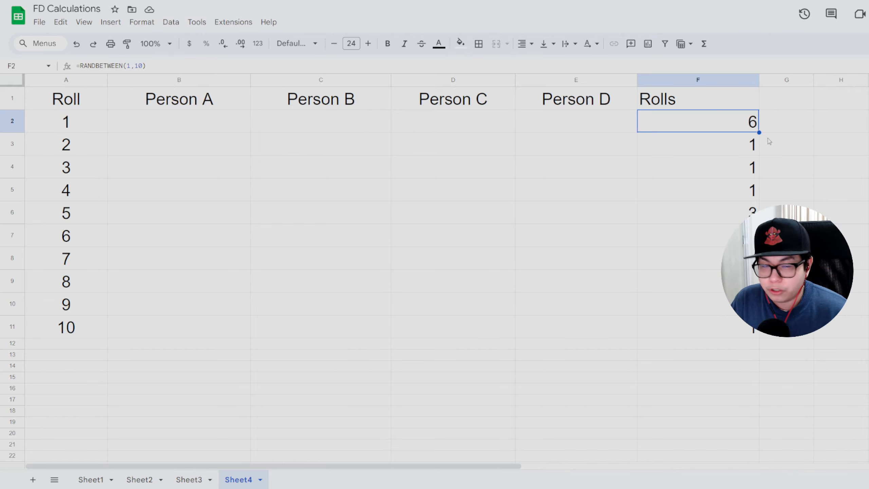
pyautogui.moveTo(760, 131); pyautogui.dragTo(759, 336)
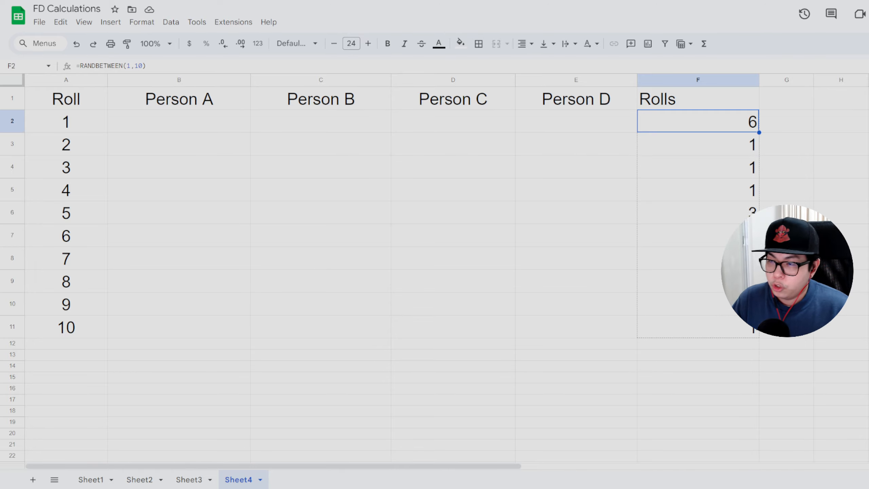
pyautogui.moveTo(760, 336); pyautogui.dragTo(760, 336)
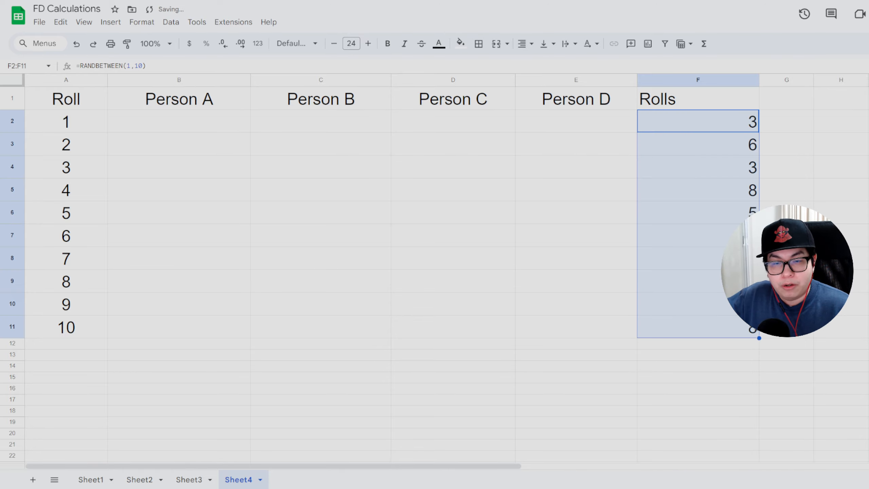
pyautogui.hotkey('ctrl', 'c')
# Paste the rolls into Person A at B2 and keep them as plain values.
pyautogui.click(179, 121)
pyautogui.hotkey('ctrl', 'v')
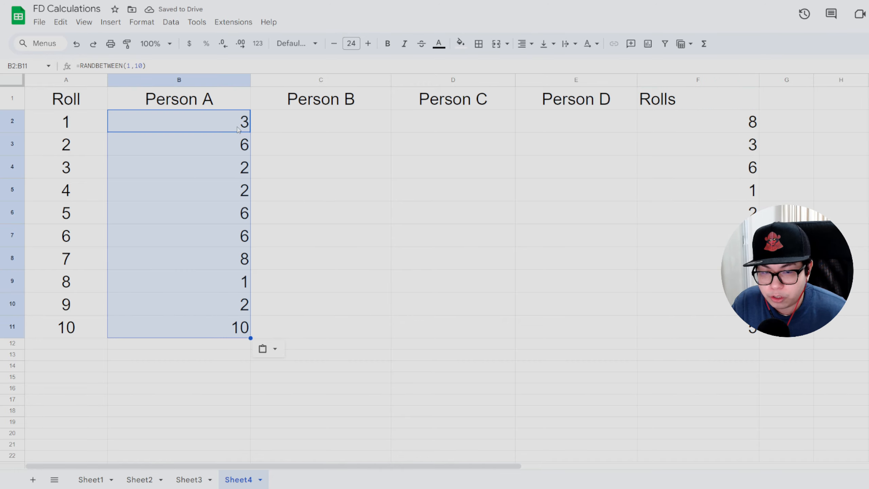
pyautogui.rightClick(207, 121)
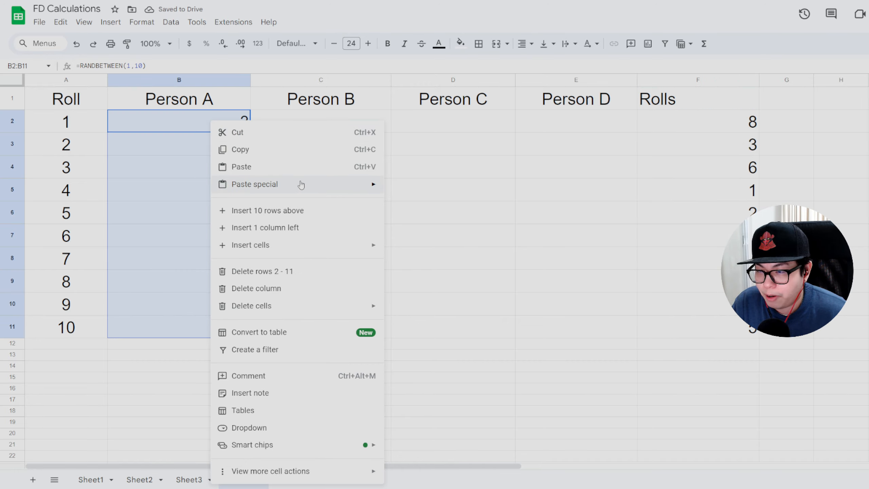
pyautogui.click(434, 190)
pyautogui.click(485, 240)
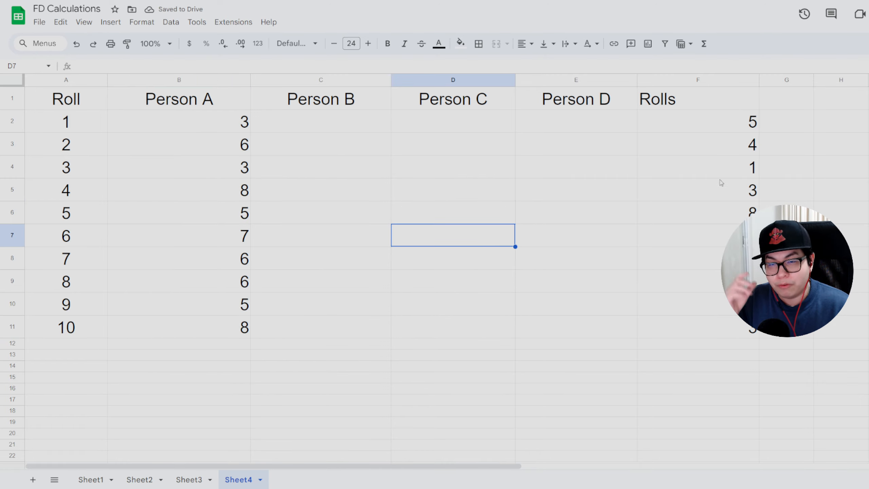
# Regenerate the Rolls column and copy the ten fresh values F2:F11.
pyautogui.click(752, 122)
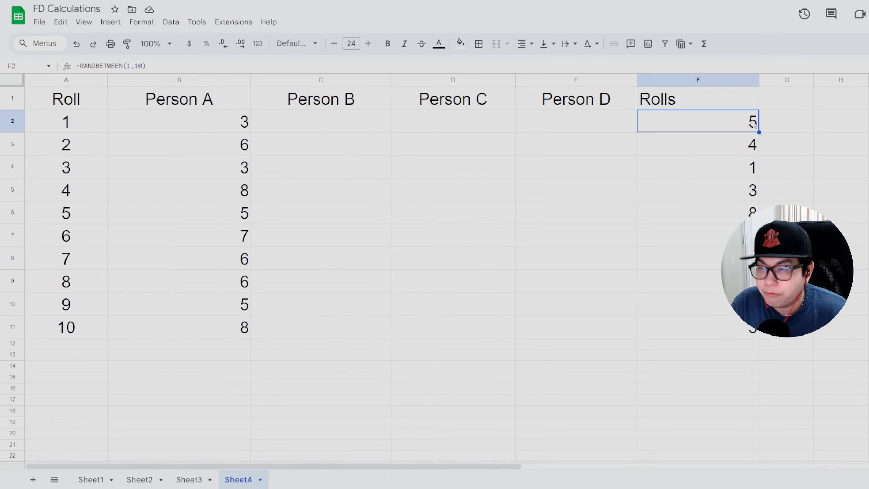
pyautogui.hotkey('ctrl', 'c')
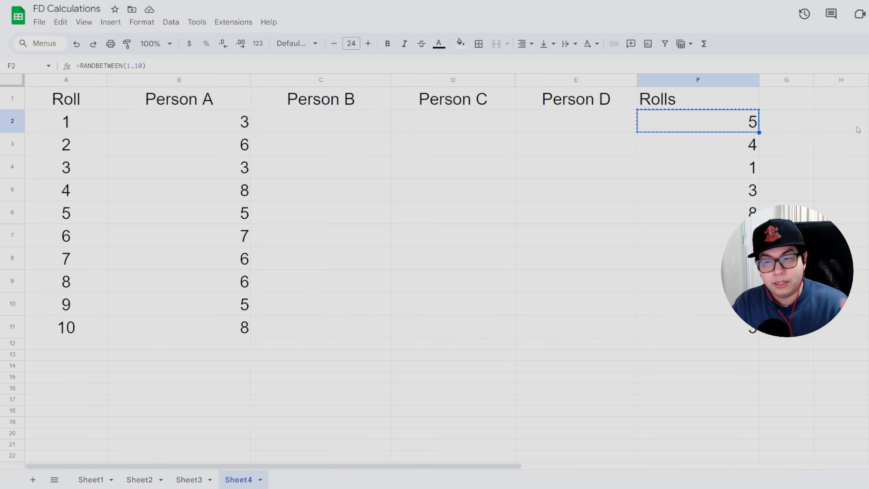
pyautogui.hotkey('ctrl', 'v')
pyautogui.click(704, 140)
pyautogui.moveTo(712, 121); pyautogui.dragTo(728, 324)
pyautogui.hotkey('ctrl', 'c')
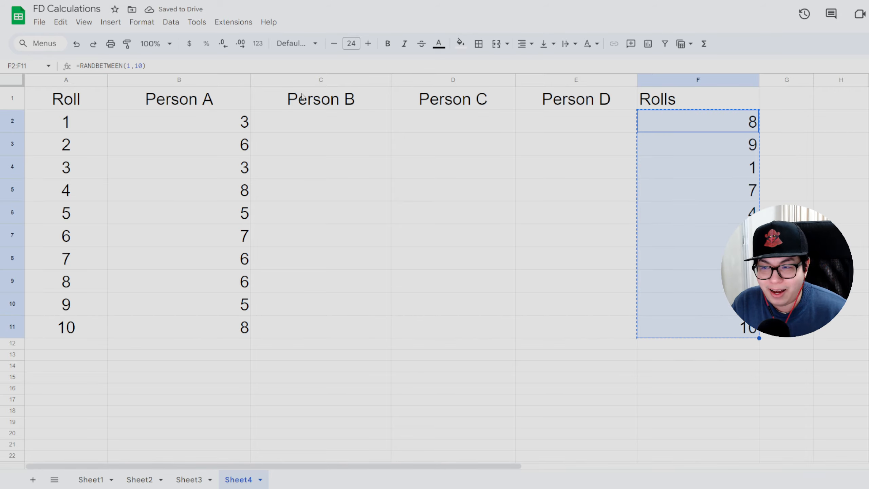
# Paste the rolls into Person B at C2 as values only and fill the 1 in C4 yellow.
pyautogui.click(321, 122)
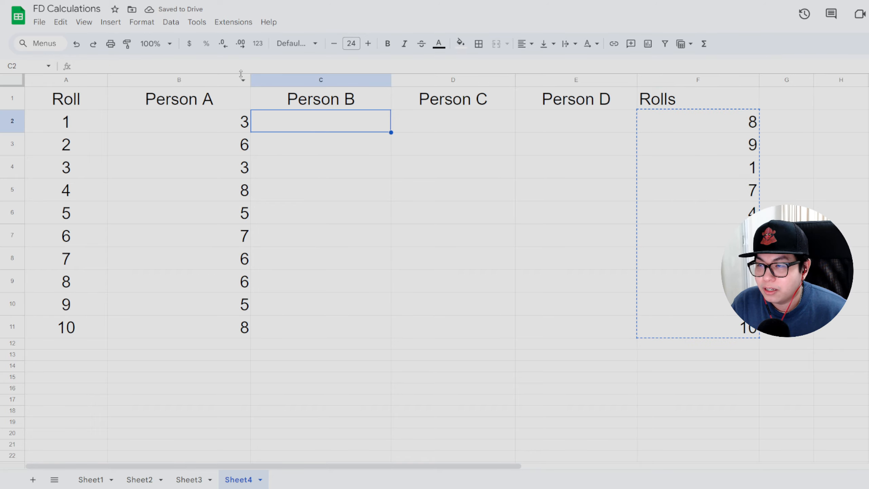
pyautogui.rightClick(360, 127)
pyautogui.moveTo(403, 129)
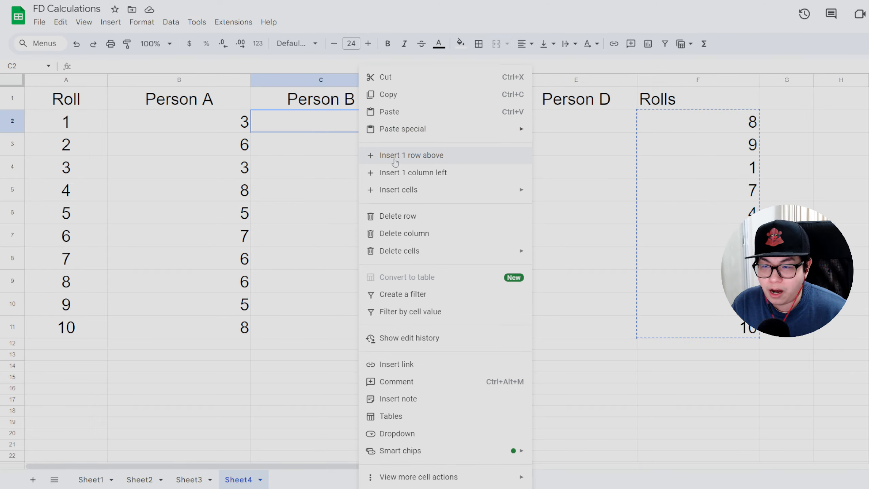
pyautogui.click(601, 133)
pyautogui.click(576, 258)
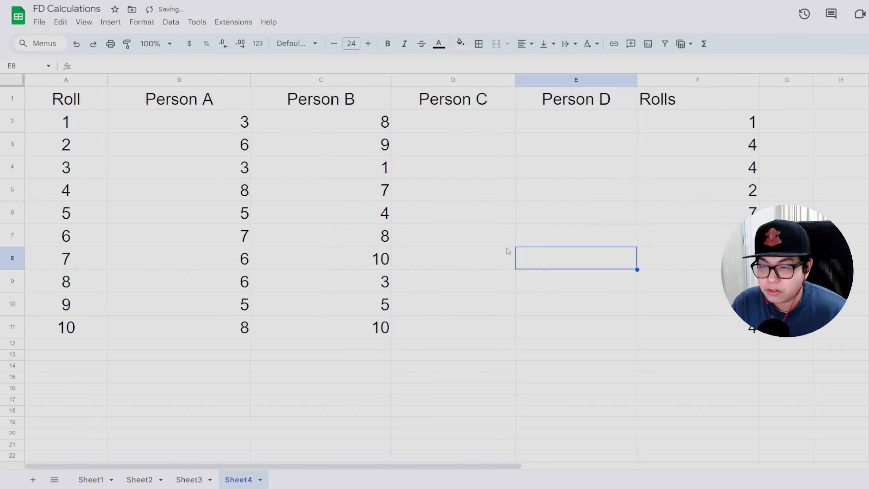
pyautogui.click(380, 168)
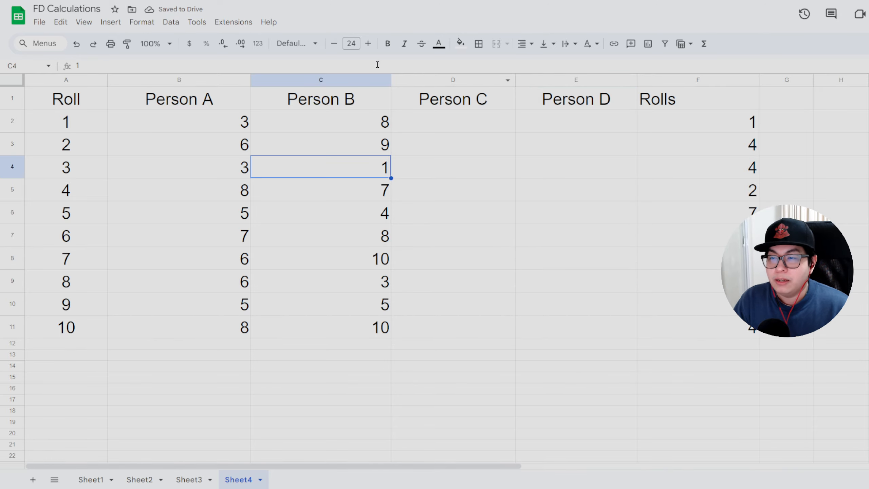
pyautogui.click(460, 44)
pyautogui.click(498, 93)
pyautogui.click(605, 236)
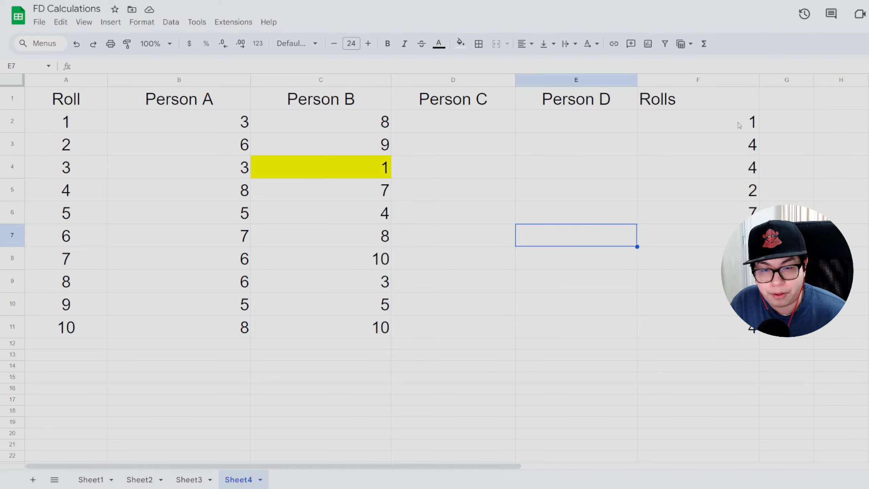
pyautogui.click(739, 125)
# Regenerate the Rolls column and copy the ten fresh values.
pyautogui.hotkey('ctrl', 'c')
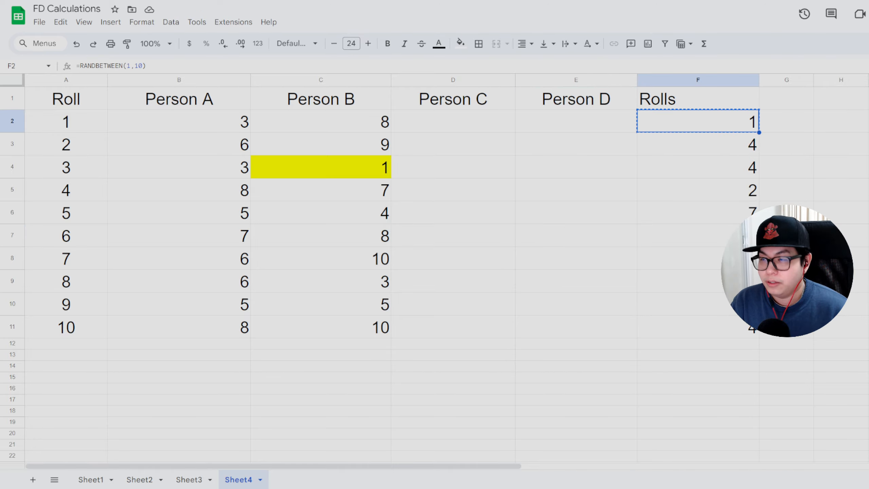
pyautogui.hotkey('ctrl', 'v')
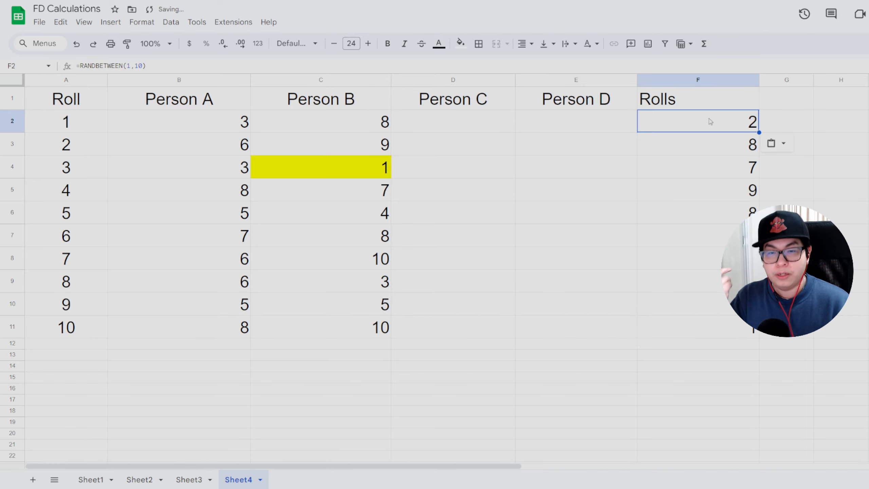
pyautogui.moveTo(715, 128); pyautogui.dragTo(679, 327)
pyautogui.hotkey('ctrl', 'c')
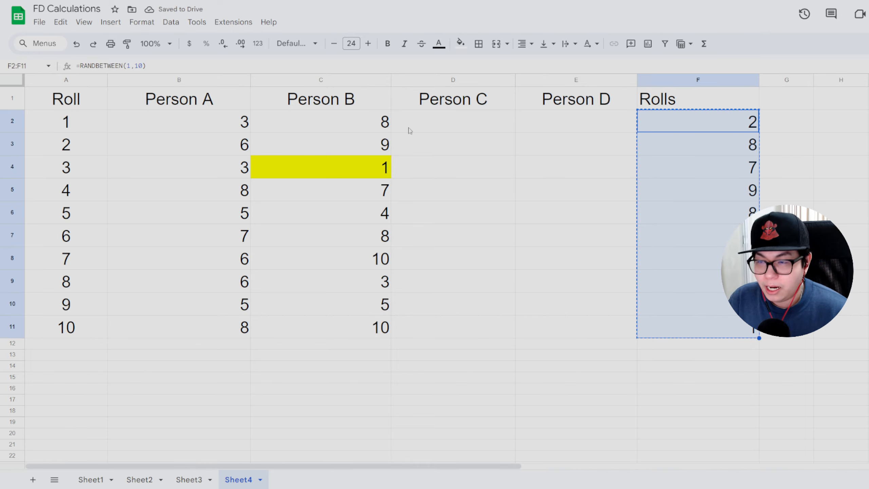
# Paste the rolls into Person C at D2 as values only and fill the 1 in D11 yellow.
pyautogui.click(433, 124)
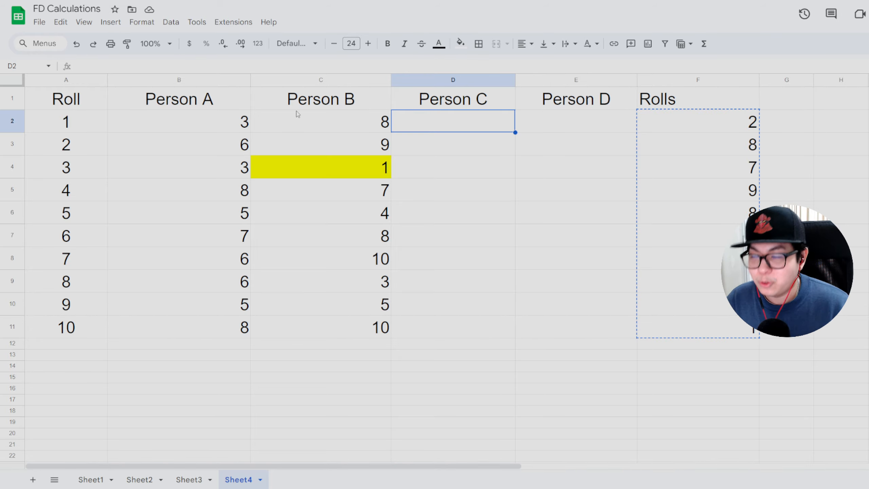
pyautogui.rightClick(446, 125)
pyautogui.moveTo(490, 128)
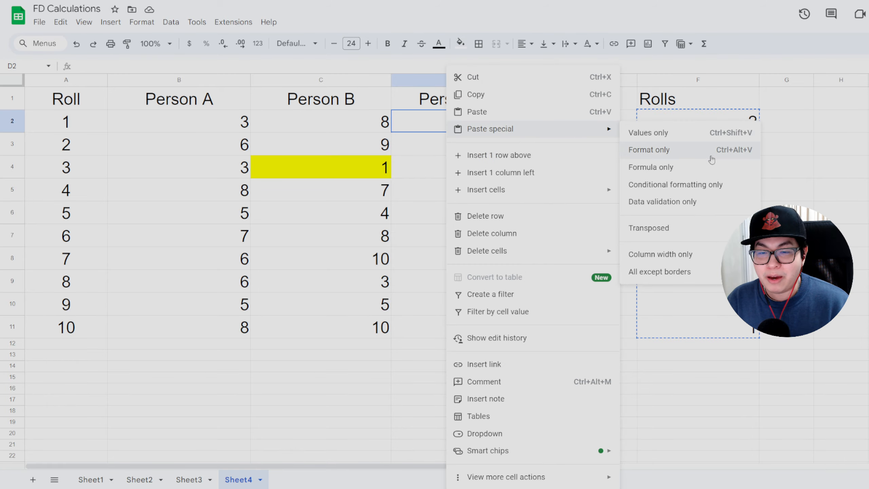
pyautogui.click(648, 132)
pyautogui.click(507, 328)
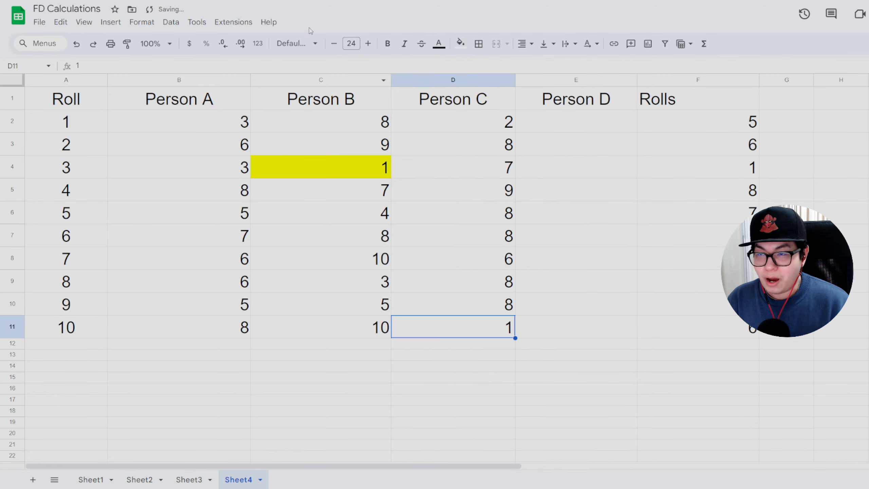
pyautogui.click(462, 44)
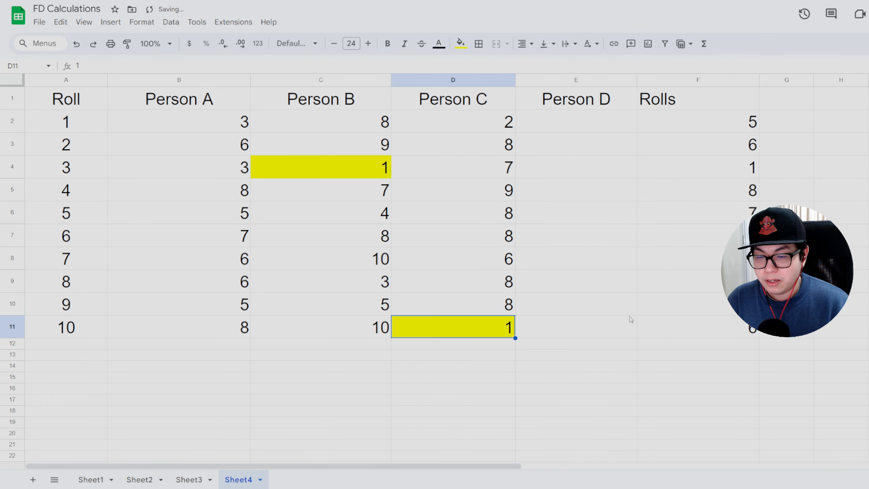
# Regenerate a fresh set of rolls and select the ten values under Rolls.
pyautogui.click(679, 329)
pyautogui.hotkey('ctrl', 'Up')
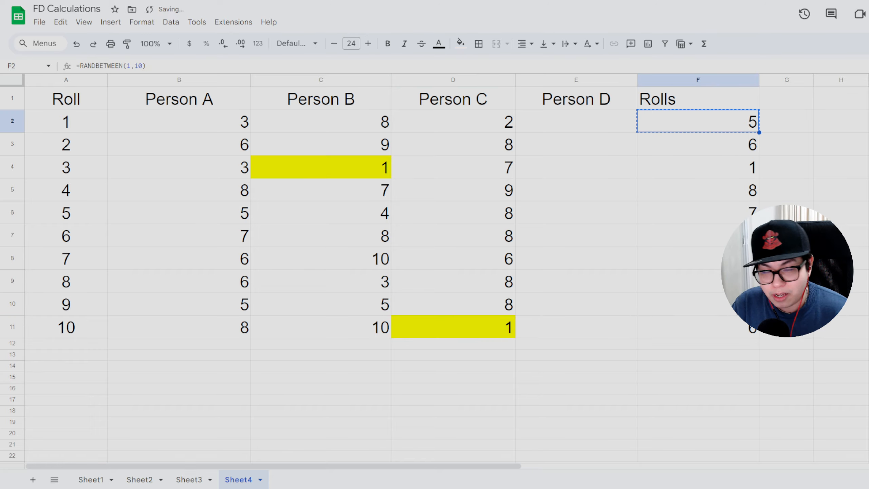
pyautogui.hotkey('ctrl', 'shift', 'v')
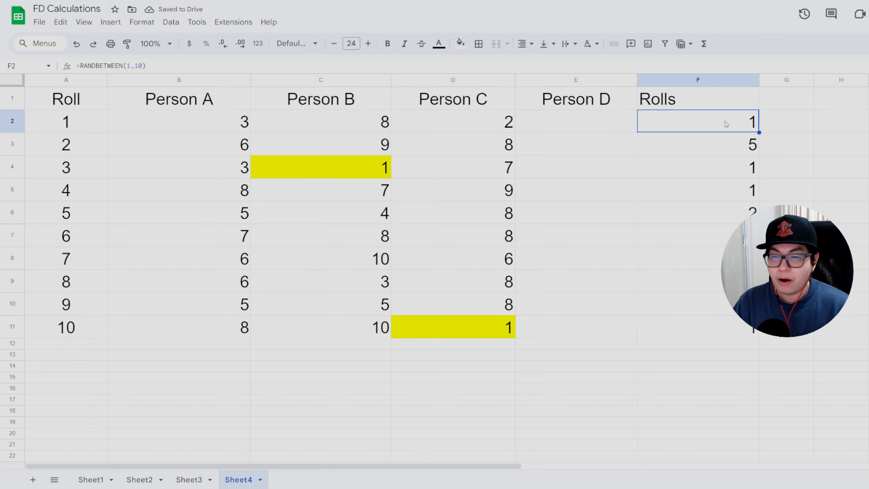
pyautogui.moveTo(698, 123); pyautogui.dragTo(749, 330)
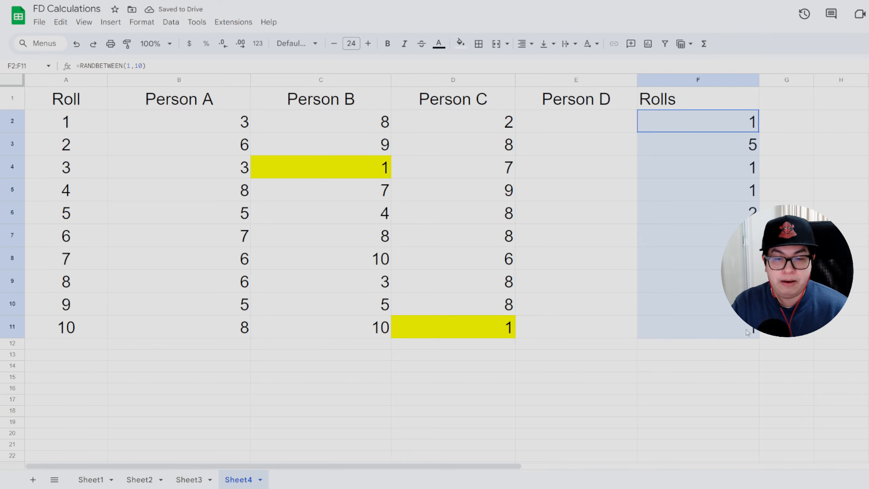
# Copy the fresh rolls and paste them into Person D at E2 as values only.
pyautogui.hotkey('ctrl', 'c')
pyautogui.click(578, 122)
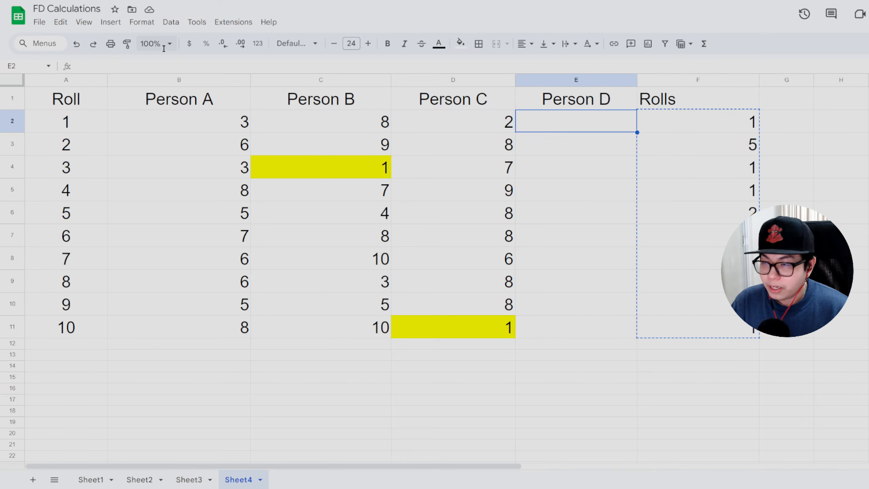
pyautogui.rightClick(588, 122)
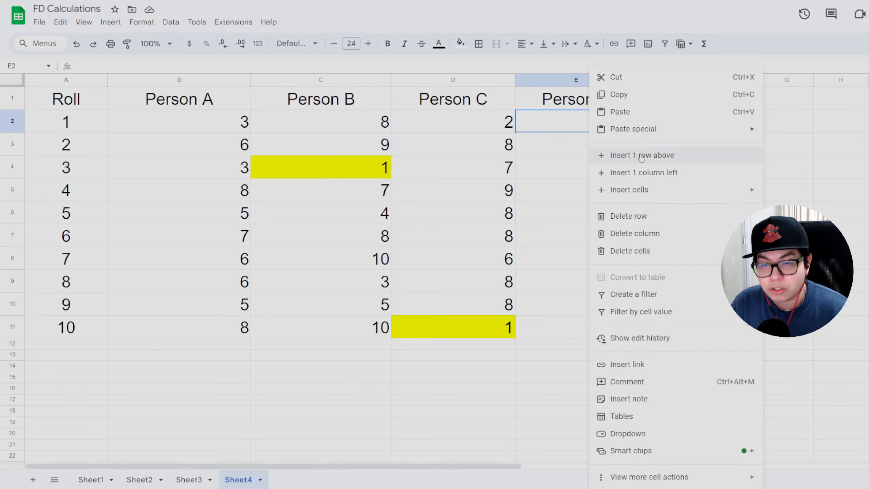
pyautogui.moveTo(633, 128)
pyautogui.click(791, 133)
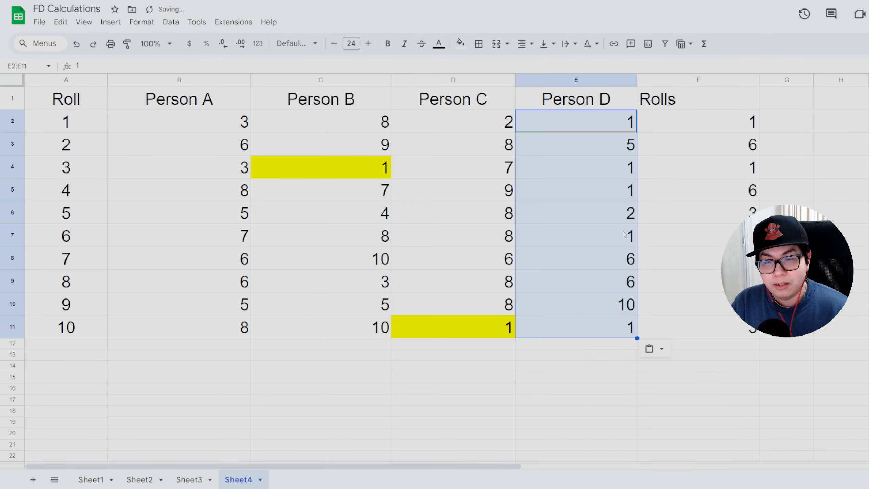
# Fill Person D's whole column yellow by mistake, then clear the fill from E2:E11.
pyautogui.click(461, 44)
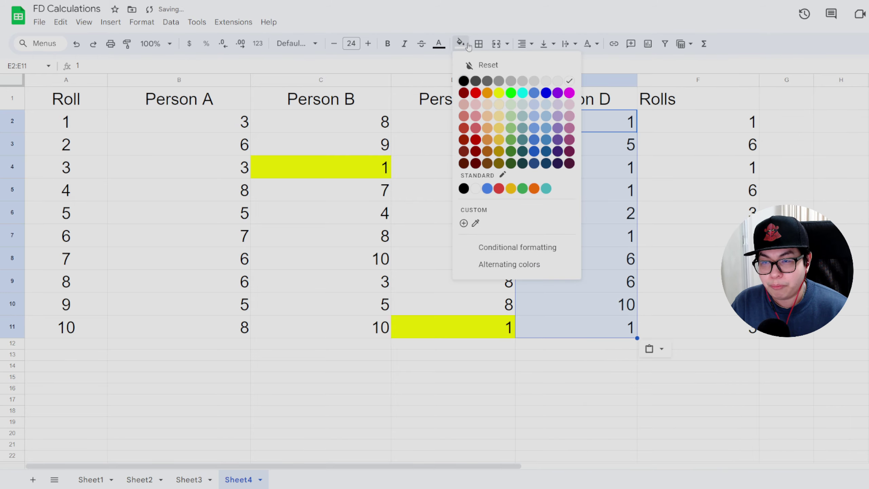
pyautogui.click(510, 85)
pyautogui.click(616, 169)
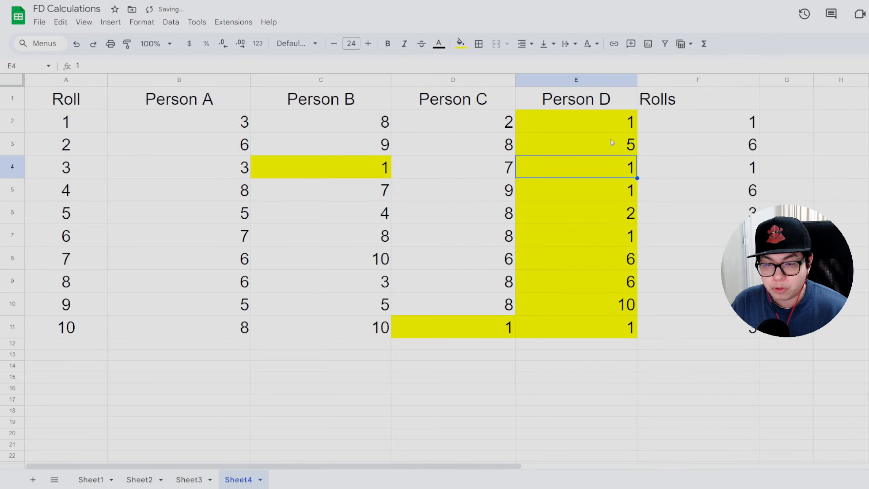
pyautogui.click(611, 144)
pyautogui.click(622, 122)
pyautogui.moveTo(589, 122); pyautogui.dragTo(591, 325)
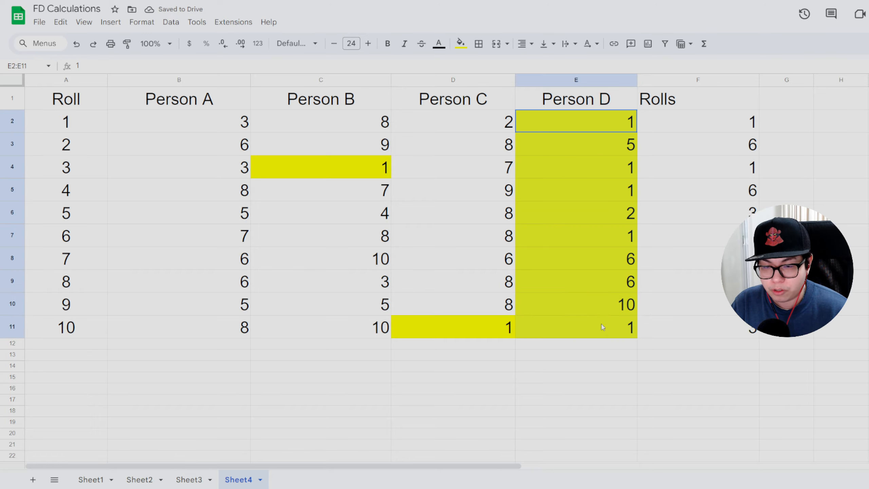
pyautogui.click(468, 44)
pyautogui.click(476, 70)
# Fill Person D's five rolls of 1 (E2, E4, E5, E7, E11) yellow.
pyautogui.click(666, 167)
pyautogui.click(622, 169)
pyautogui.keyDown('ctrl'); pyautogui.click(624, 191); pyautogui.keyUp('ctrl')
pyautogui.keyDown('ctrl'); pyautogui.click(623, 237); pyautogui.keyUp('ctrl')
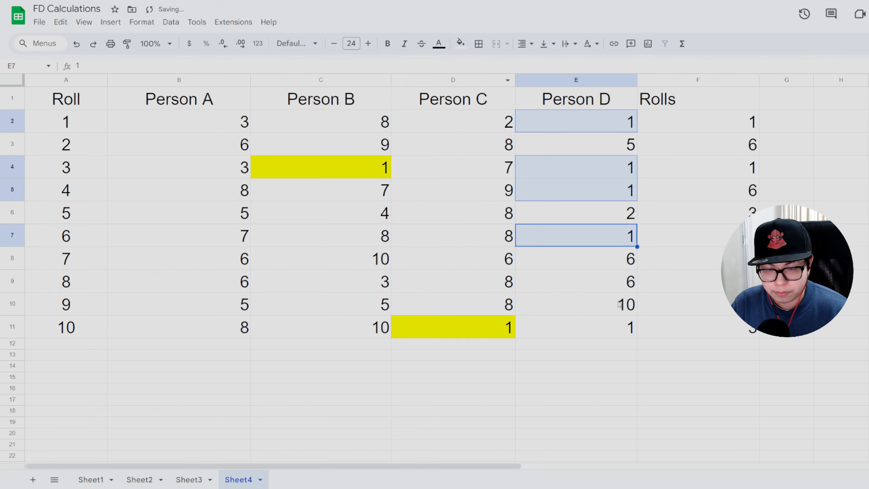
pyautogui.keyDown('ctrl'); pyautogui.click(623, 328); pyautogui.keyUp('ctrl')
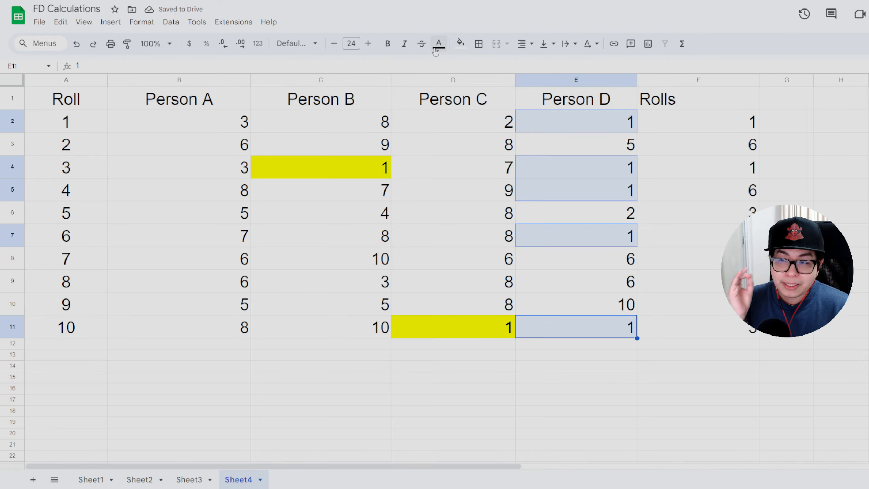
pyautogui.click(460, 43)
pyautogui.click(500, 94)
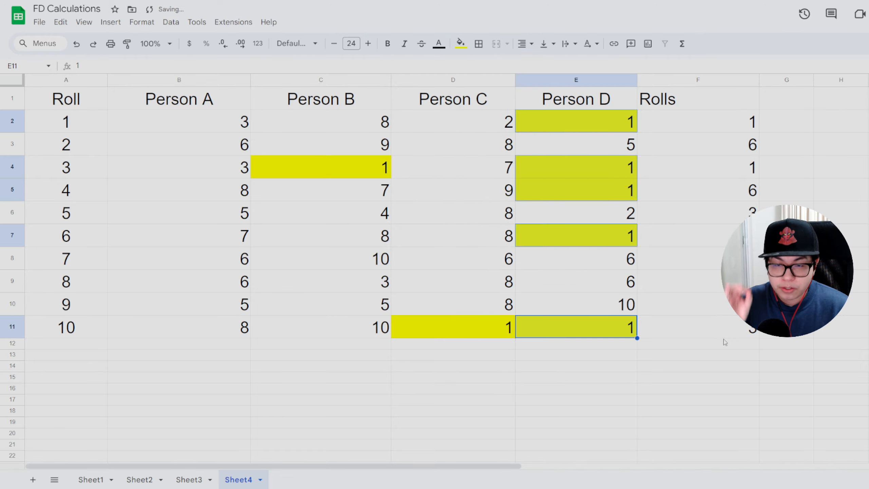
pyautogui.click(697, 344)
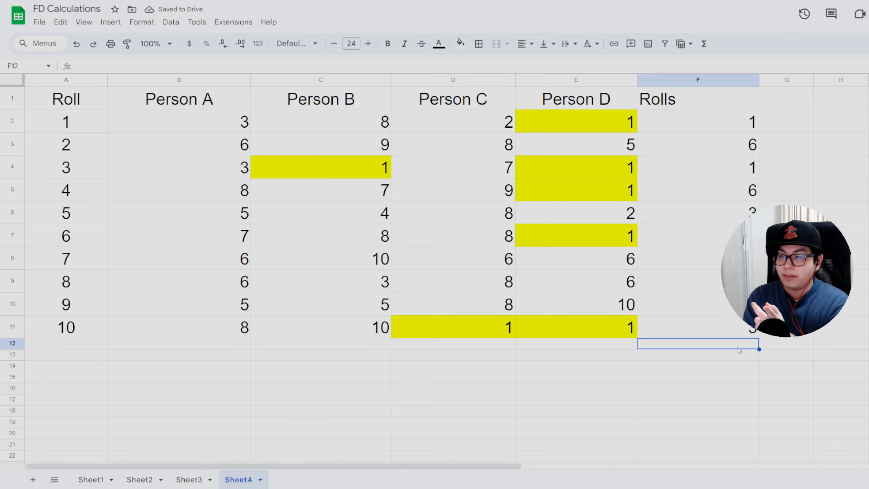
pyautogui.moveTo(178, 98)
pyautogui.mouseDown()
pyautogui.moveTo(208, 310)
pyautogui.moveTo(222, 320)
pyautogui.mouseUp()
pyautogui.moveTo(481, 100); pyautogui.dragTo(506, 329)
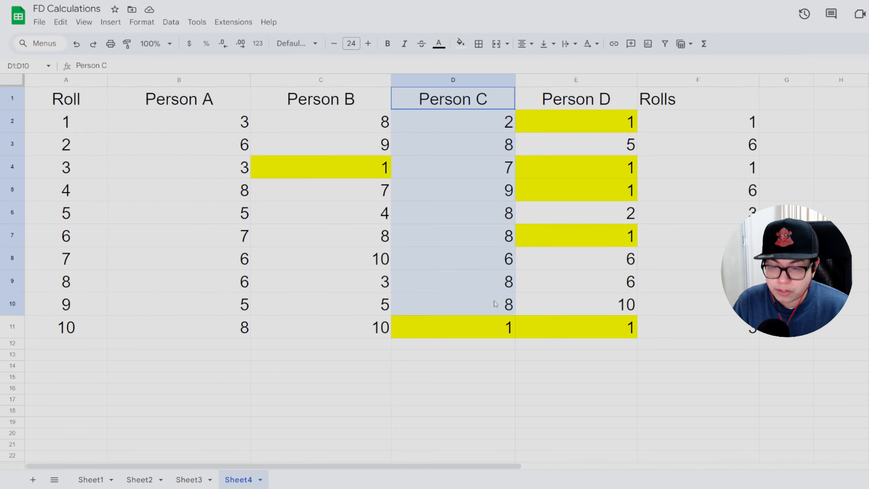
pyautogui.moveTo(320, 100); pyautogui.dragTo(347, 325)
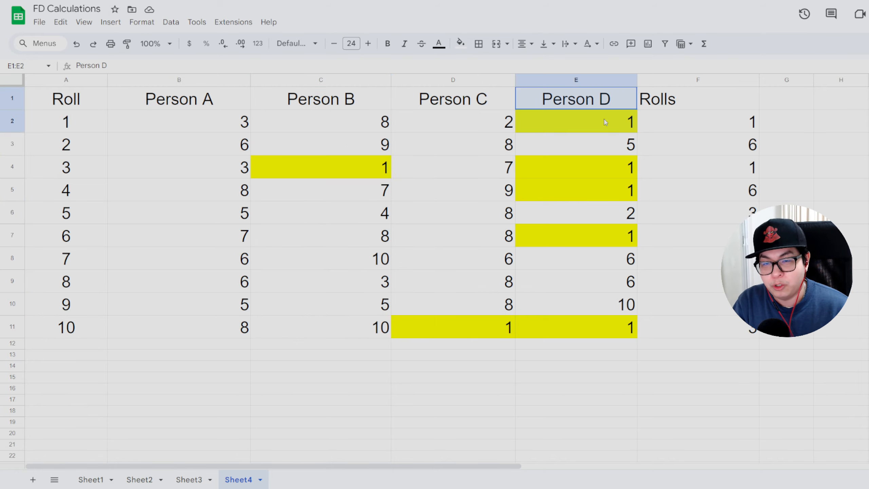
pyautogui.moveTo(606, 109); pyautogui.dragTo(605, 326)
pyautogui.click(696, 346)
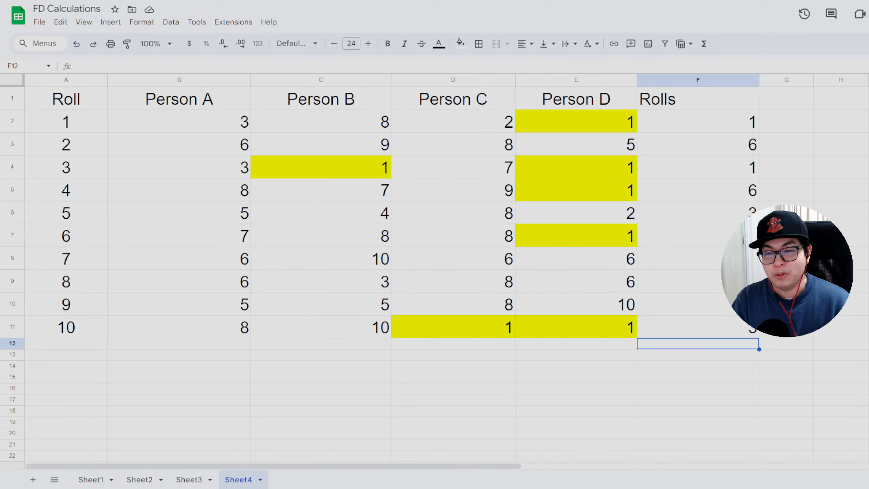